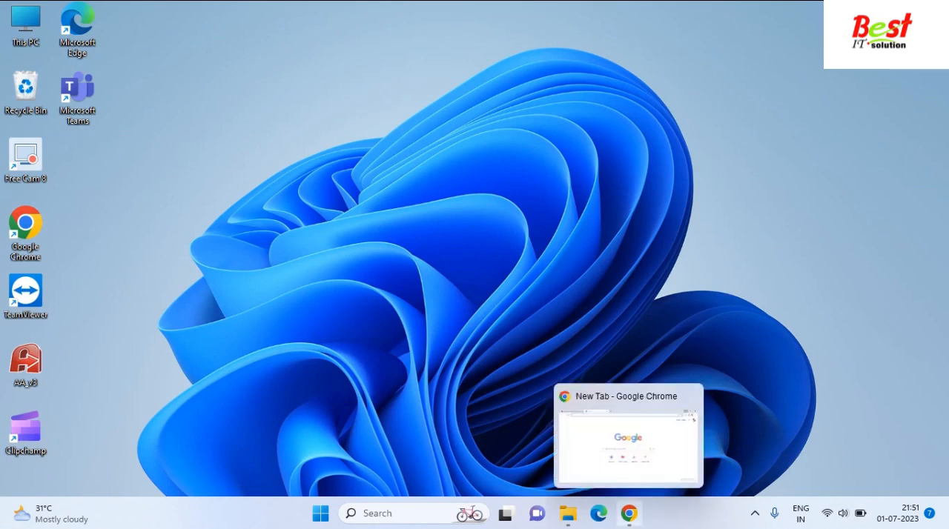
Switch to Chrome, search the web for MySQL Community Server download and open the Download MySQL Community Server page.
{"action": "left_click", "coordinate": [629, 513]}
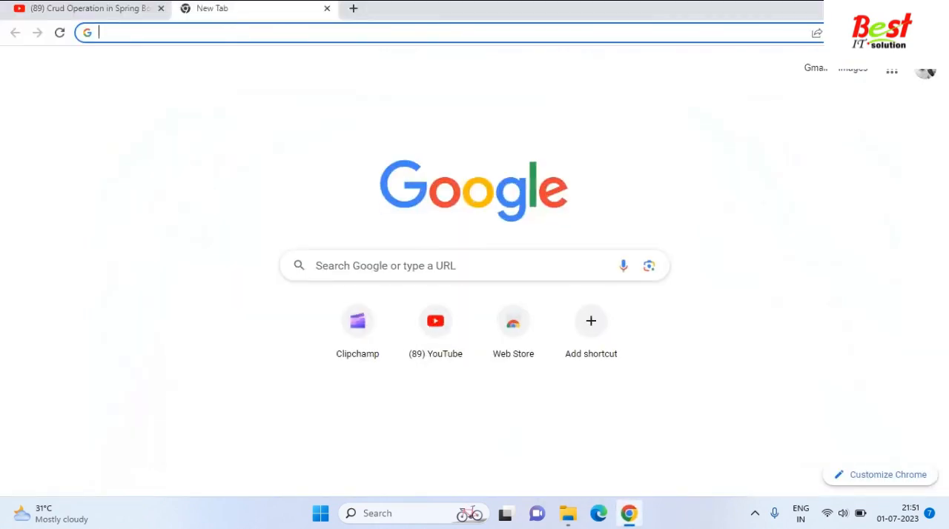
{"action": "left_click", "coordinate": [445, 33]}
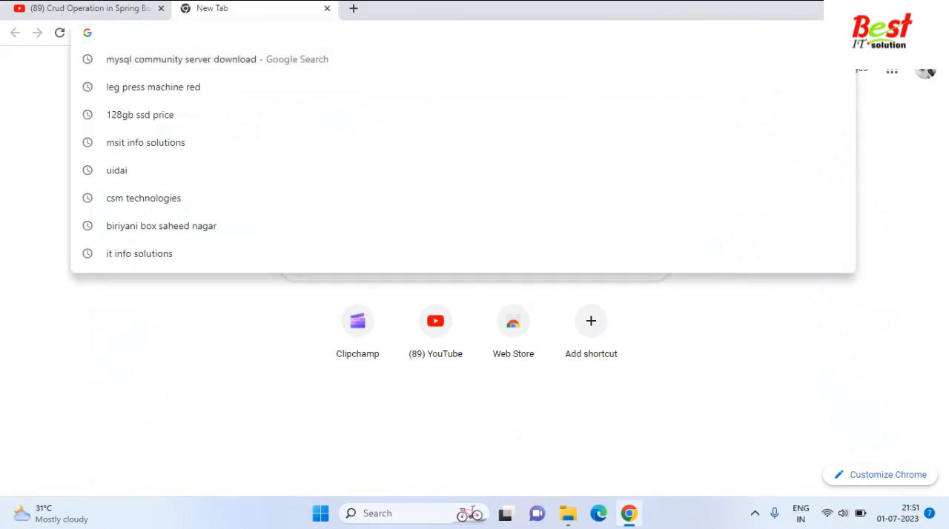
{"action": "type", "text": "mysql community server downlaod"}
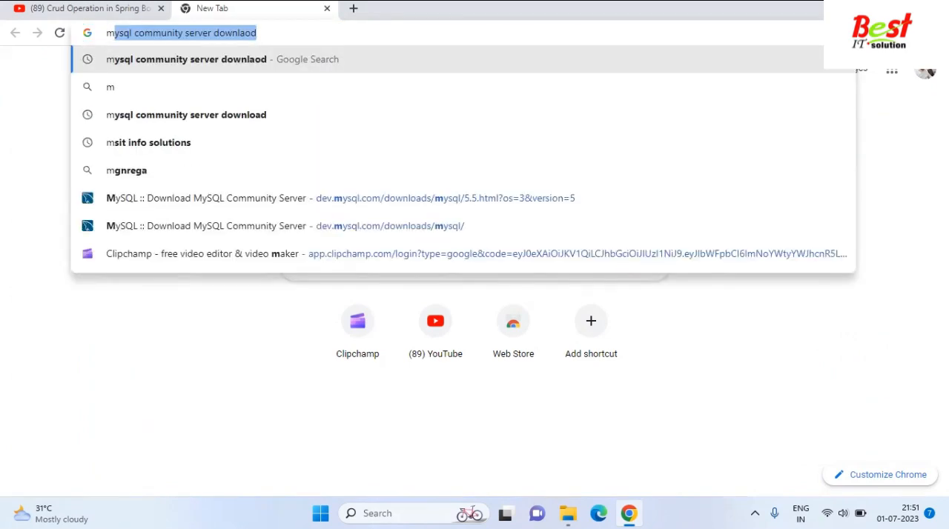
{"action": "key", "text": "Return"}
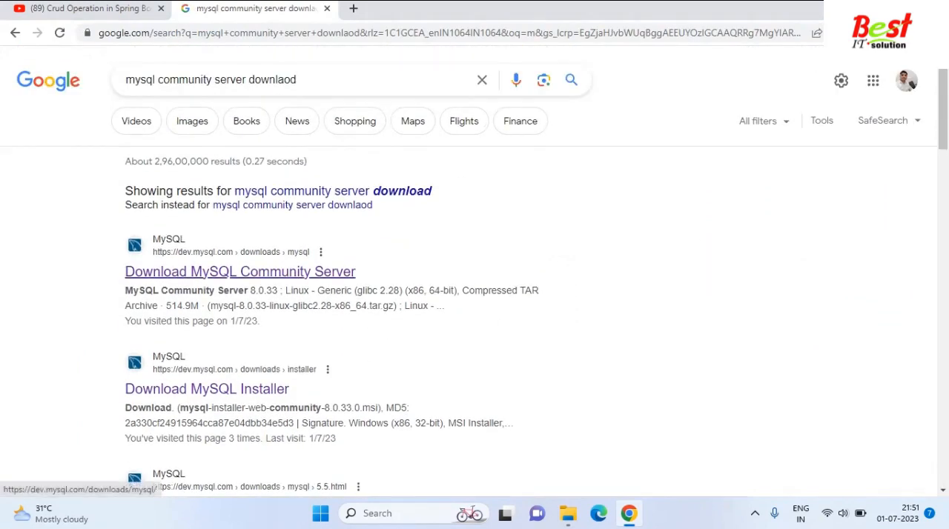
{"action": "left_click", "coordinate": [239, 271]}
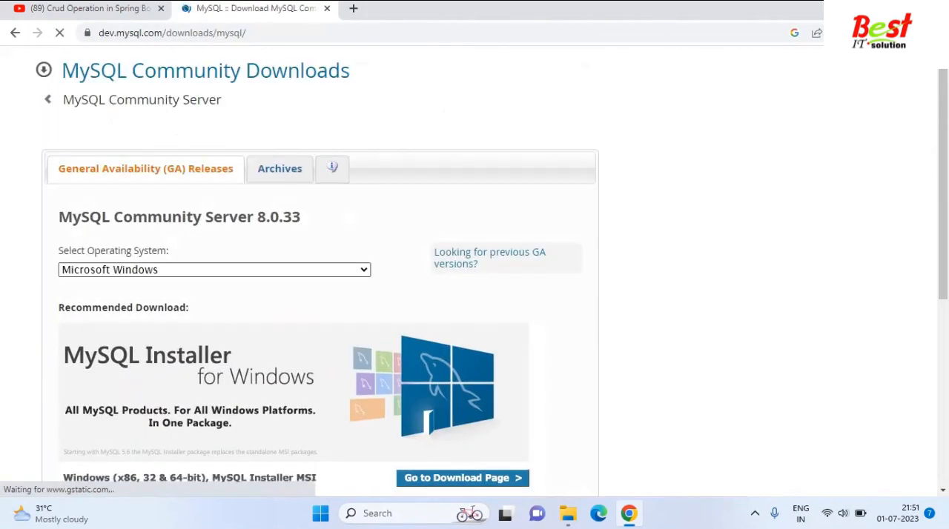
Review the MySQL Community Server 8.0.33 downloads and open the download page of the recommended MySQL Installer for Windows.
{"action": "scroll", "coordinate": [475, 270], "scroll_direction": "down", "scroll_amount": 3}
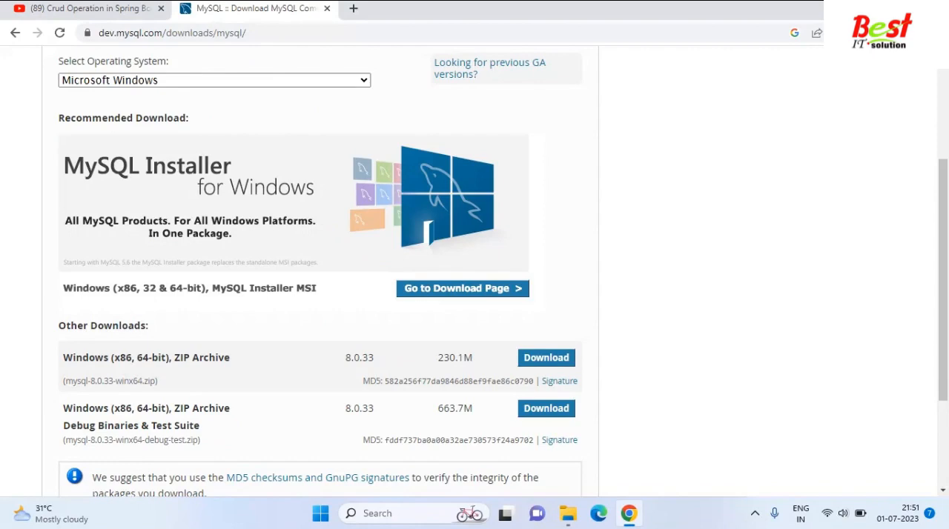
{"action": "scroll", "coordinate": [319, 267], "scroll_direction": "down", "scroll_amount": 2}
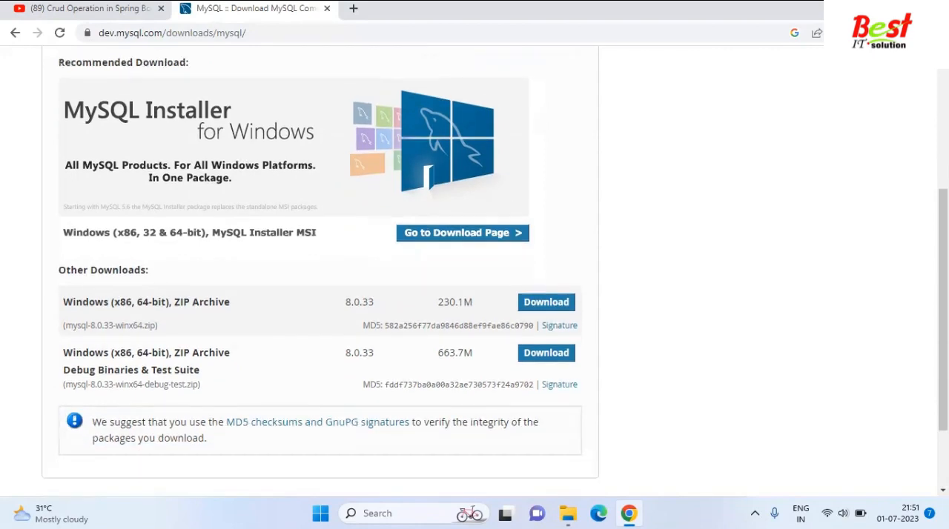
{"action": "scroll", "coordinate": [318, 267], "scroll_direction": "up", "scroll_amount": 3}
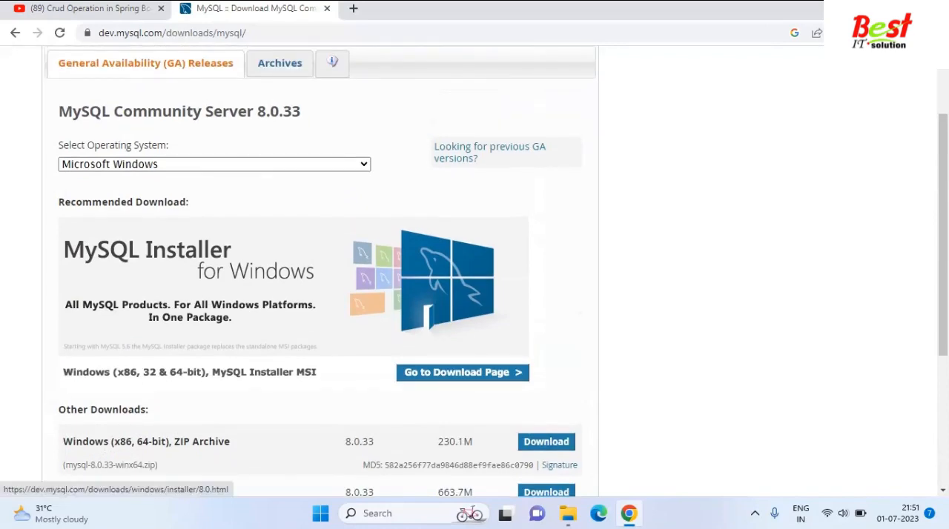
{"action": "left_click", "coordinate": [462, 372]}
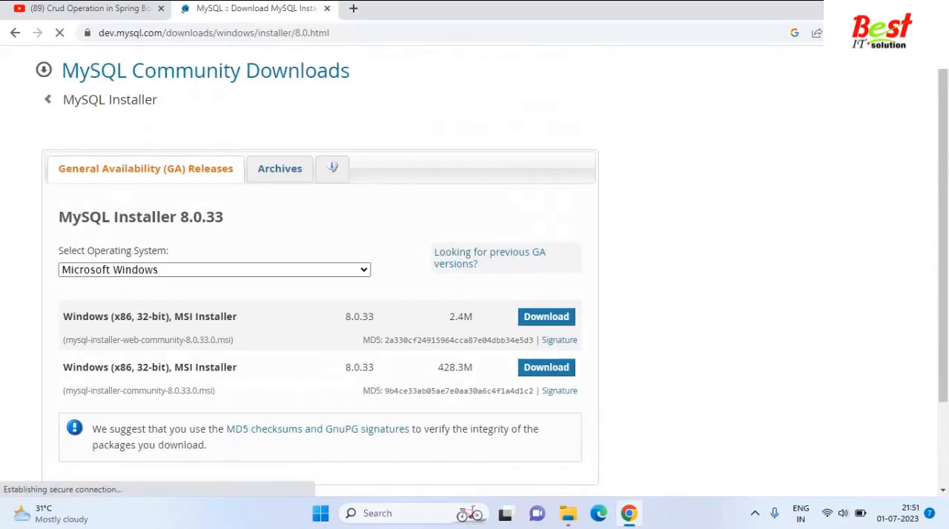
Examine the Windows MSI installers offered, then return to the Community Server page and reopen the MySQL Installer page.
{"action": "scroll", "coordinate": [318, 267], "scroll_direction": "down", "scroll_amount": 2}
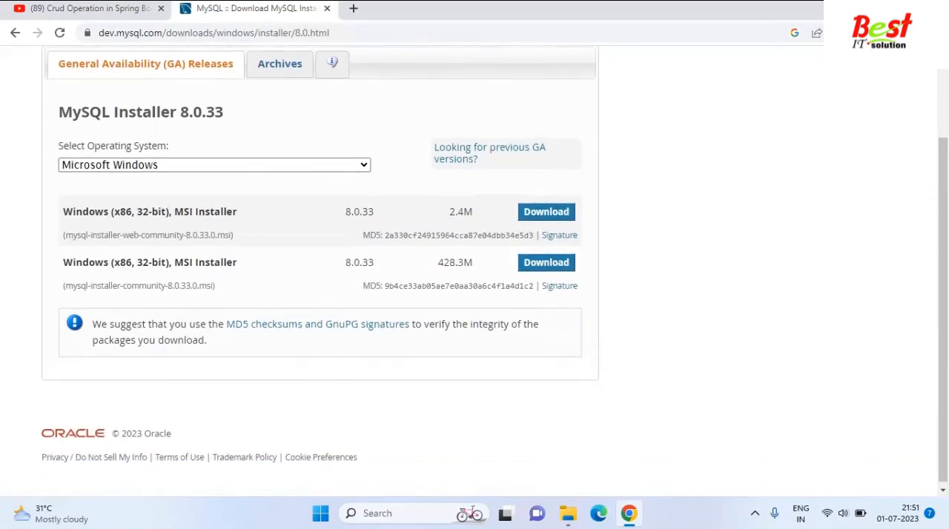
{"action": "scroll", "coordinate": [494, 270], "scroll_direction": "up", "scroll_amount": 1}
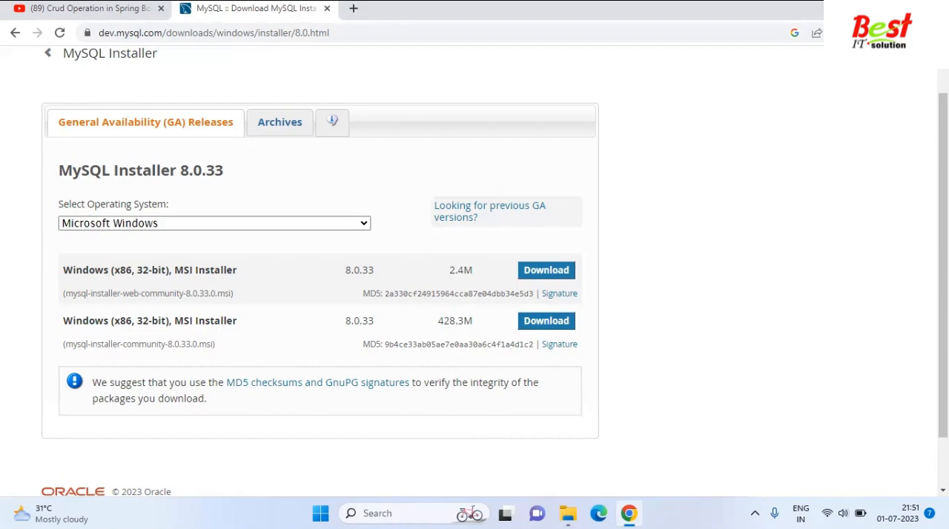
{"action": "left_click_drag", "start_coordinate": [63, 320], "coordinate": [238, 321]}
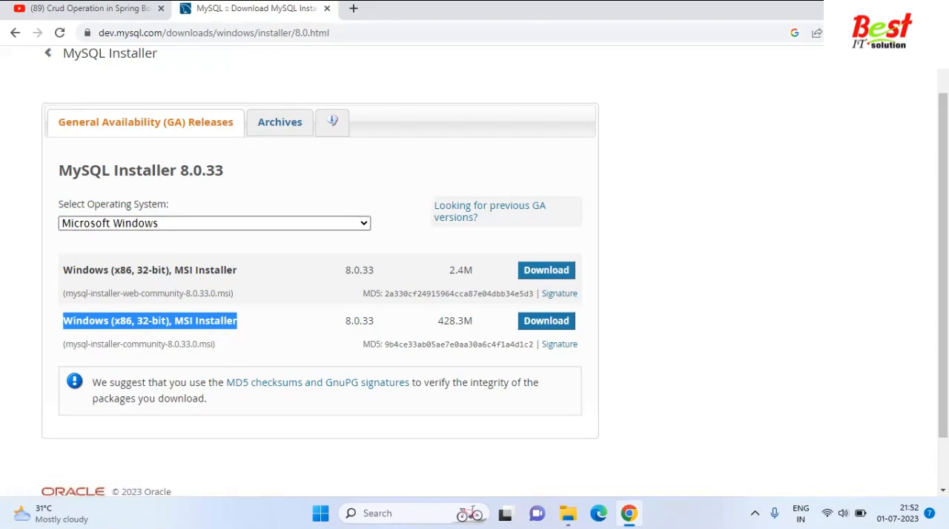
{"action": "left_click", "coordinate": [15, 32]}
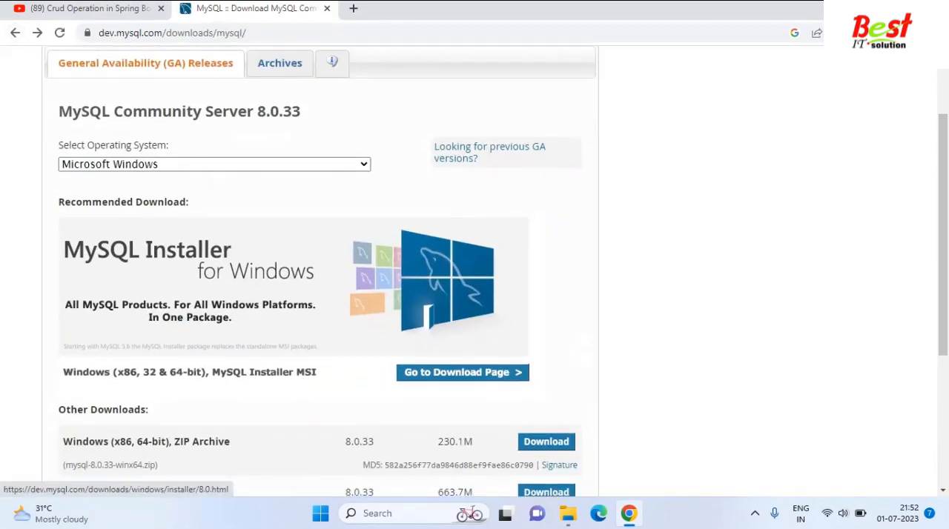
{"action": "scroll", "coordinate": [321, 297], "scroll_direction": "down", "scroll_amount": 2}
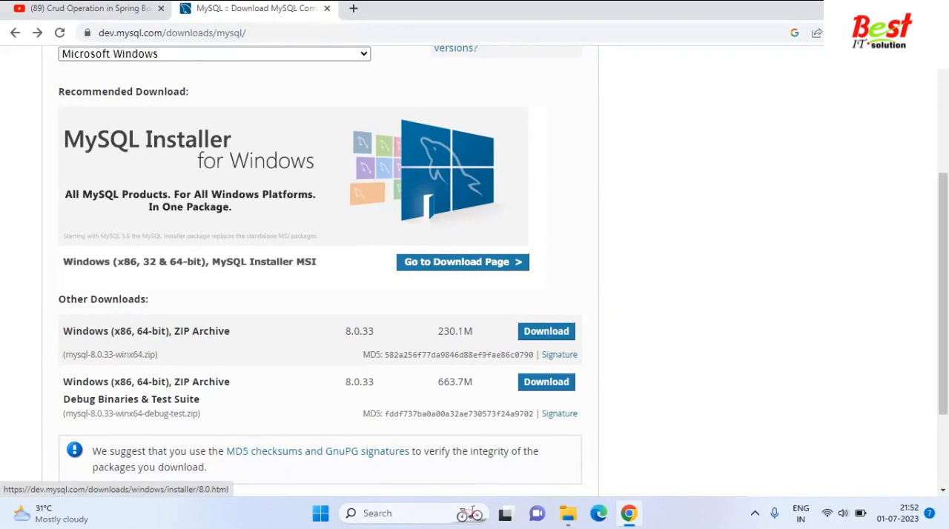
{"action": "left_click", "coordinate": [462, 262]}
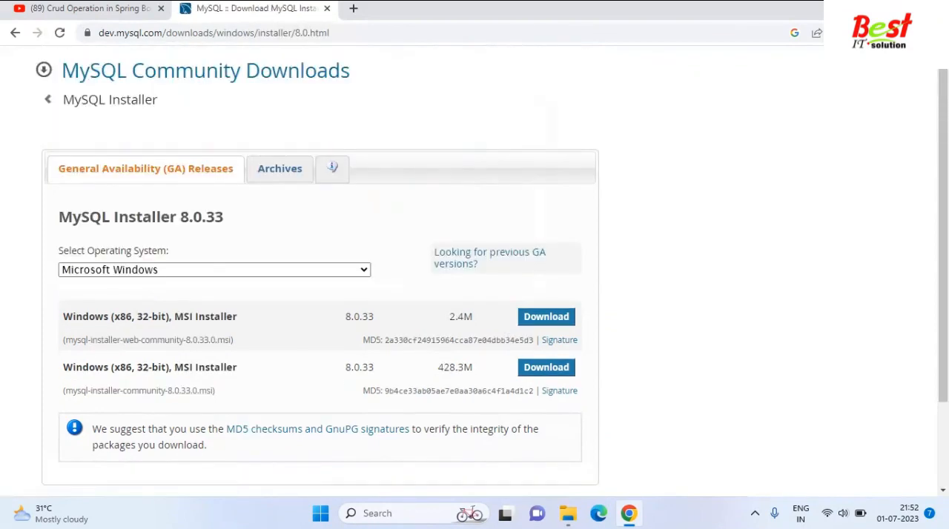
Choose Microsoft Windows and start downloading the 428.3M mysql-installer-community-8.0.33.0.msi without logging in or signing up.
{"action": "scroll", "coordinate": [468, 267], "scroll_direction": "down", "scroll_amount": 1}
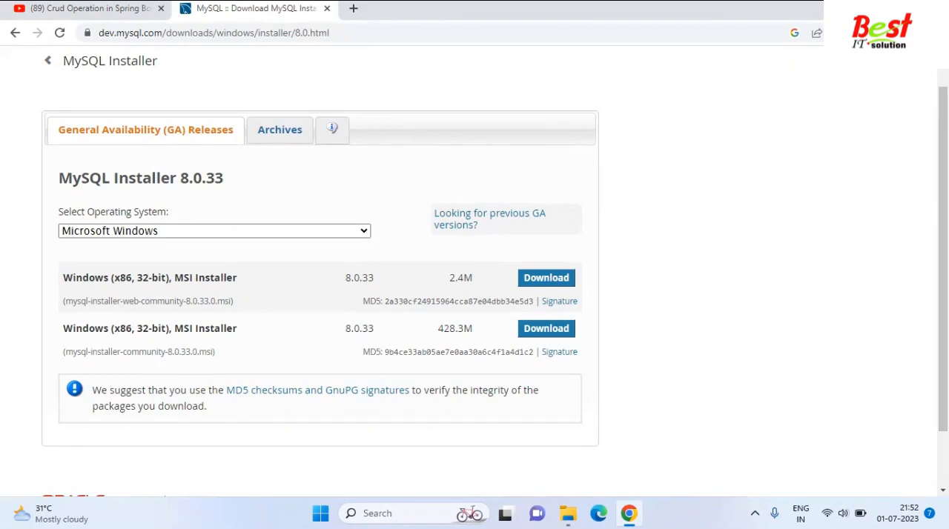
{"action": "left_click", "coordinate": [214, 231]}
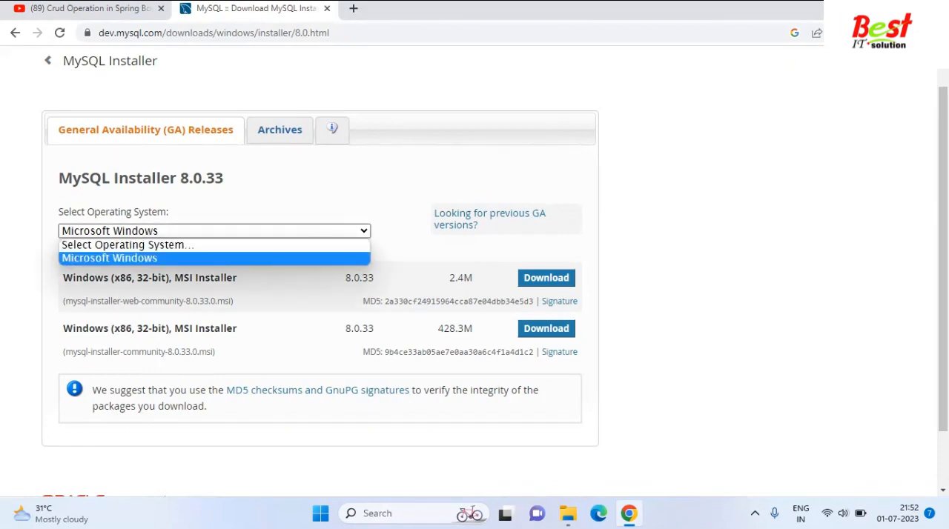
{"action": "left_click", "coordinate": [109, 258]}
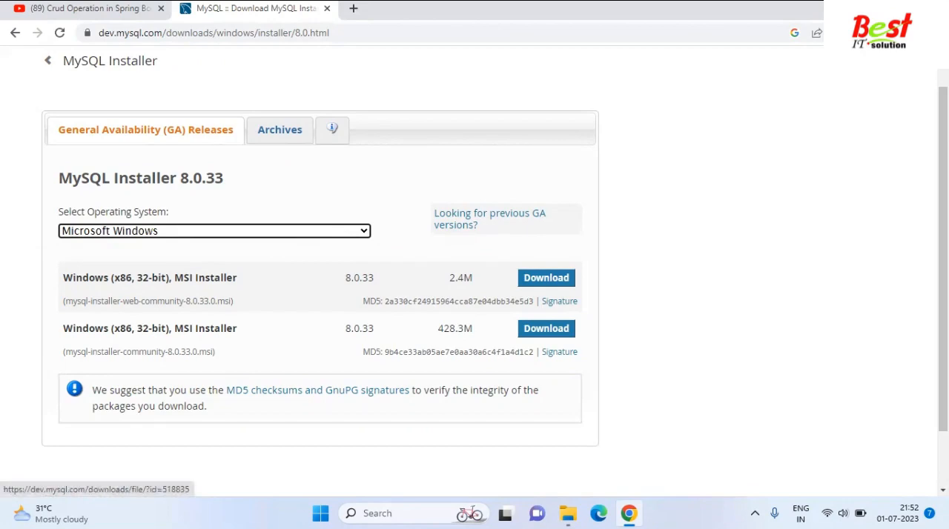
{"action": "left_click", "coordinate": [547, 329]}
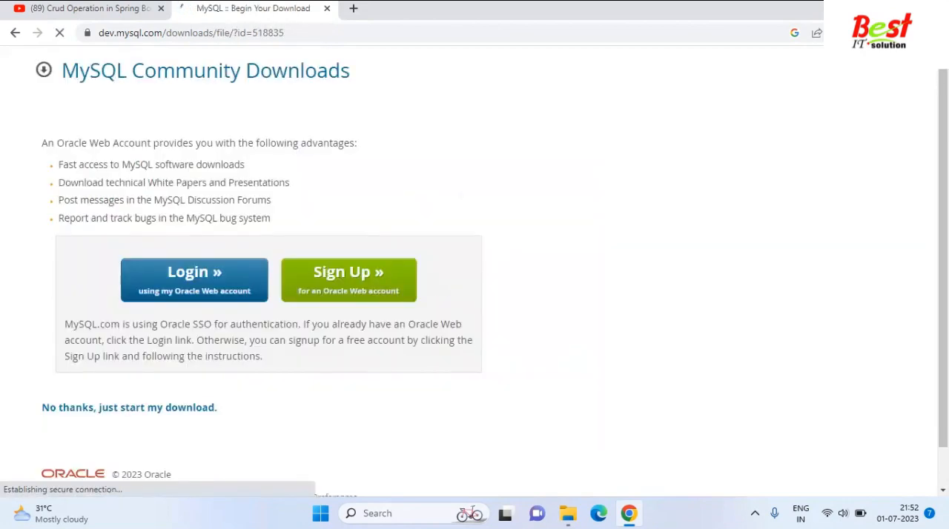
{"action": "scroll", "coordinate": [129, 365], "scroll_direction": "down", "scroll_amount": 1}
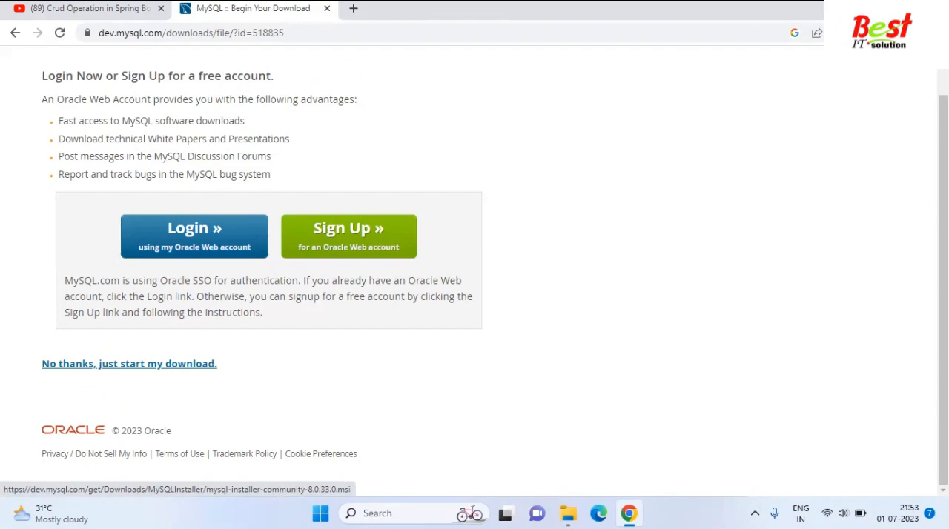
{"action": "left_click", "coordinate": [129, 364]}
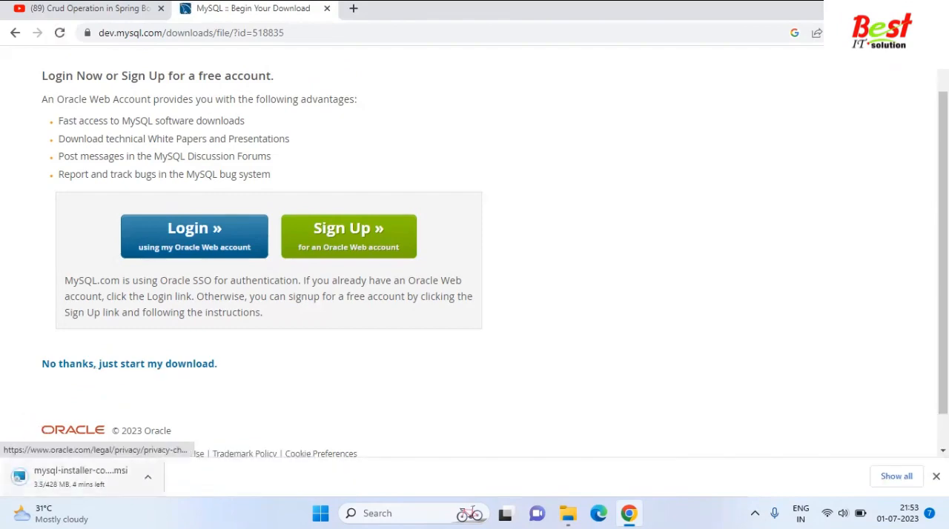
Pause and cancel the running MySQL installer download and dismiss the downloads bar.
{"action": "left_click", "coordinate": [148, 476]}
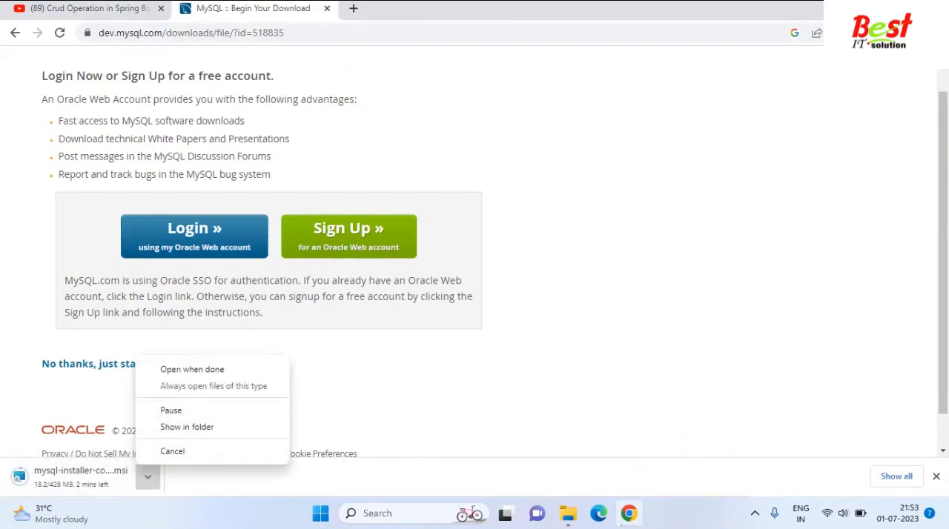
{"action": "left_click", "coordinate": [171, 410]}
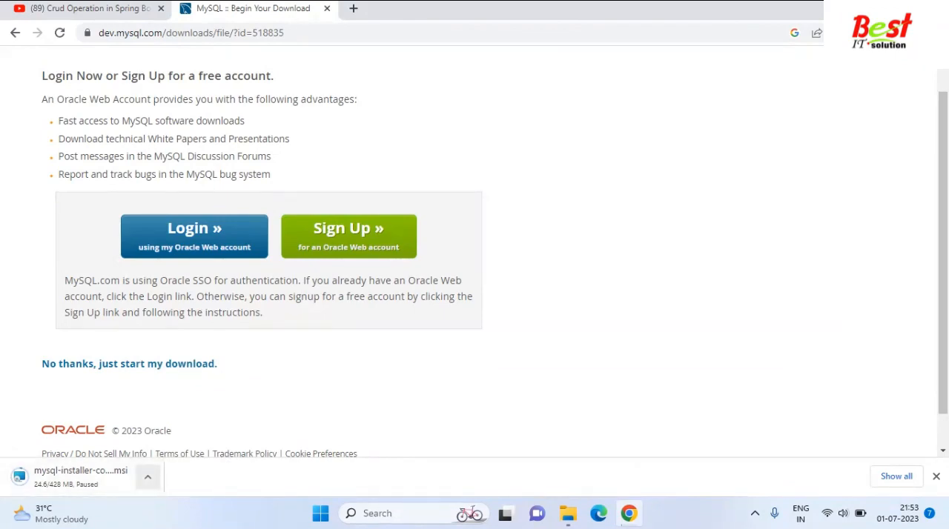
{"action": "left_click", "coordinate": [147, 477]}
{"action": "left_click", "coordinate": [167, 449]}
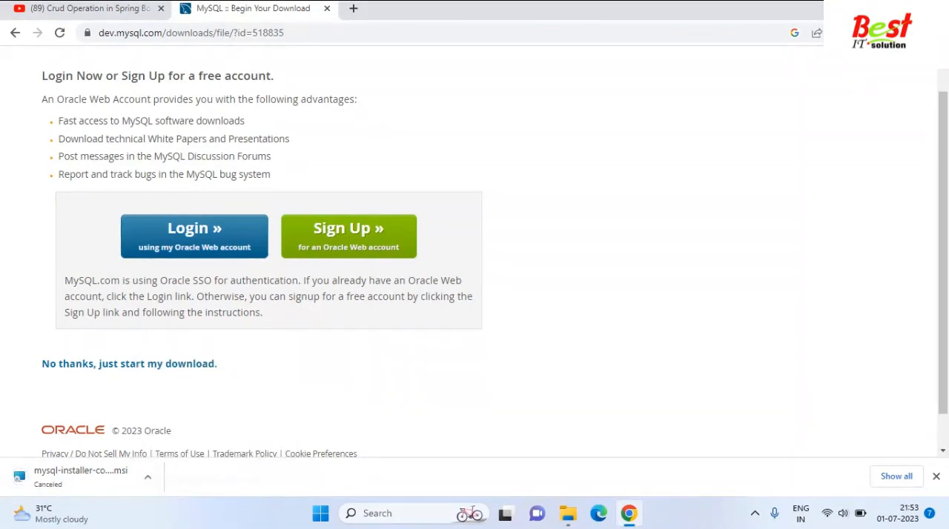
{"action": "left_click", "coordinate": [936, 476]}
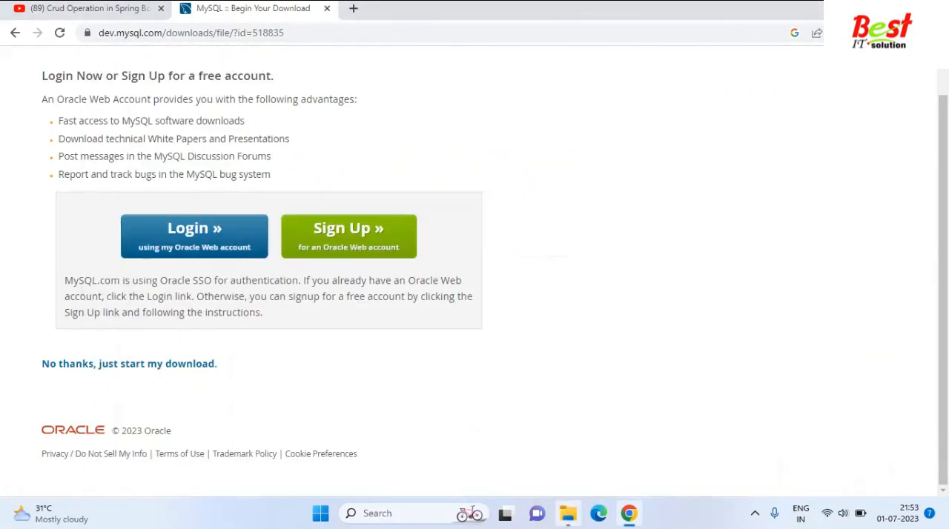
Switch to File Explorer, launch mysql-installer-community-5.7.27.0 from the software folder on D:, and minimize the folder window.
{"action": "left_click", "coordinate": [568, 513]}
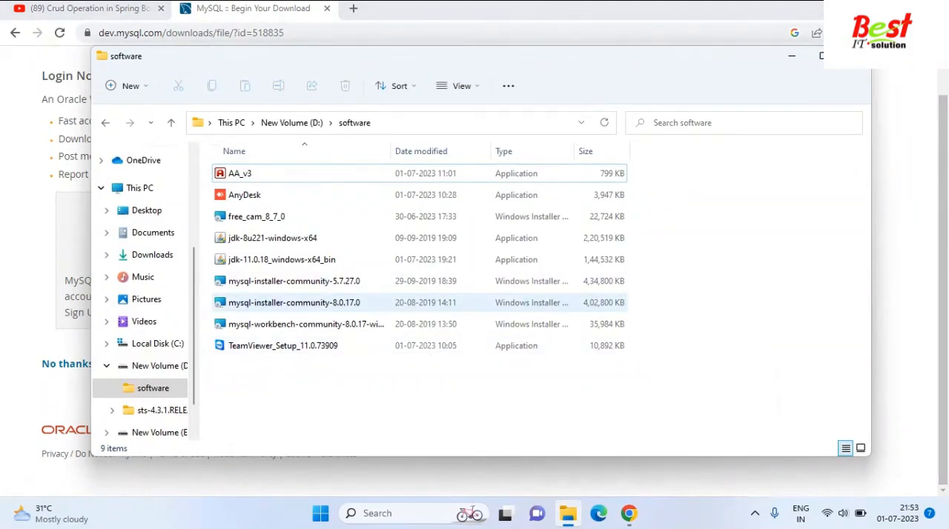
{"action": "left_click", "coordinate": [295, 281]}
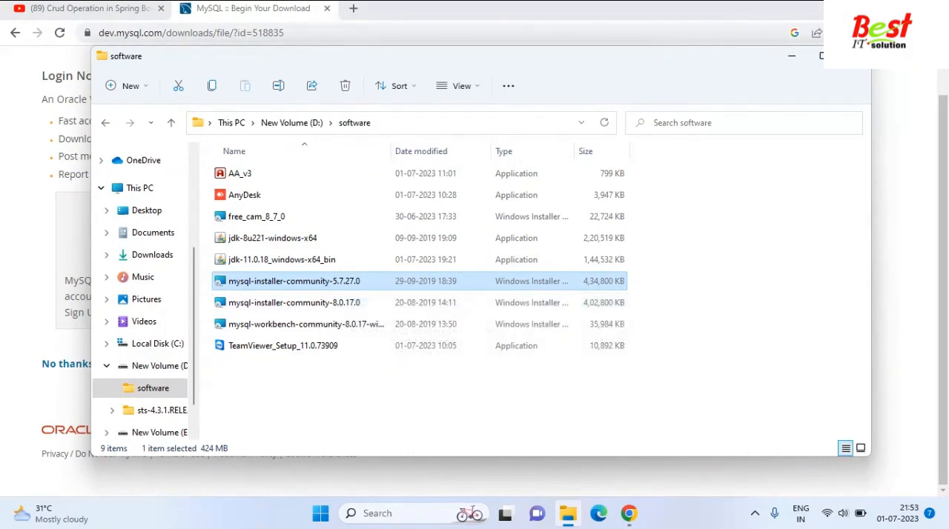
{"action": "double_click", "coordinate": [341, 282]}
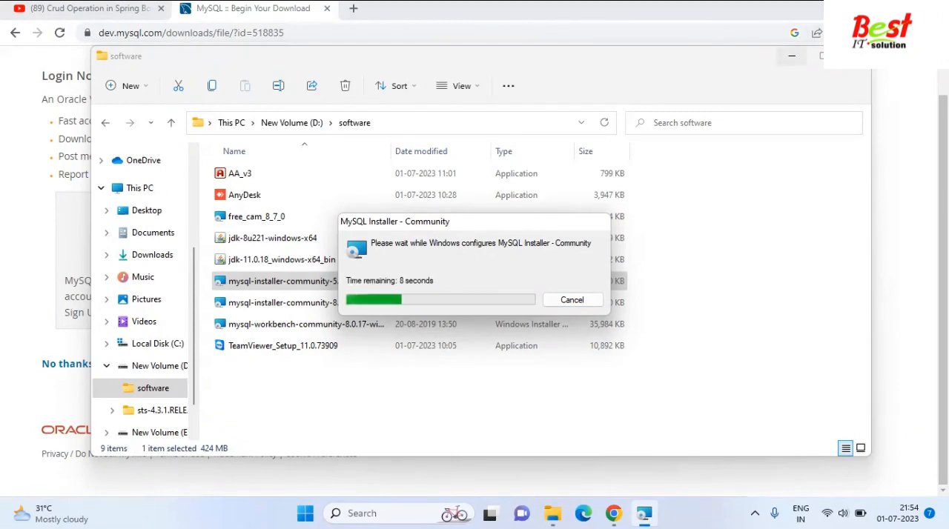
{"action": "left_click", "coordinate": [791, 56]}
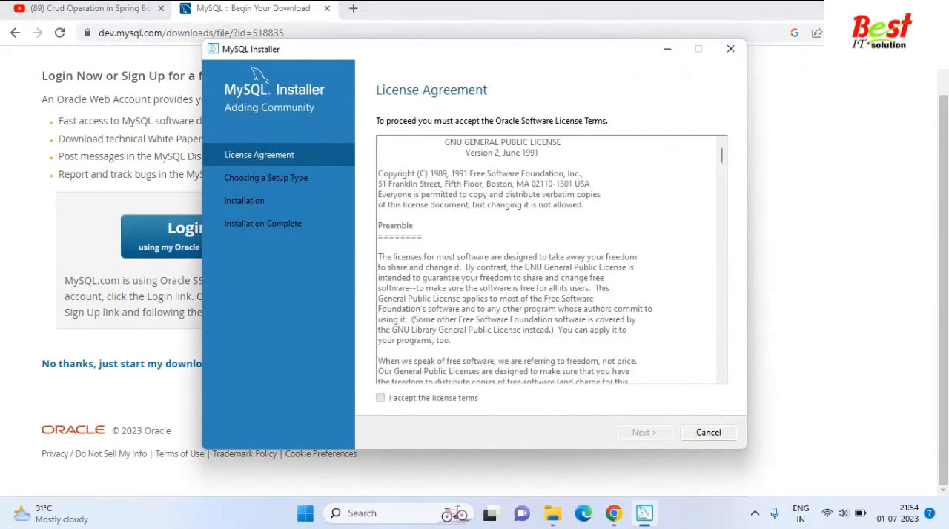
Accept the license terms in MySQL Installer and continue to the setup type selection.
{"action": "left_click", "coordinate": [380, 398]}
{"action": "scroll", "coordinate": [552, 261], "scroll_direction": "down", "scroll_amount": 10}
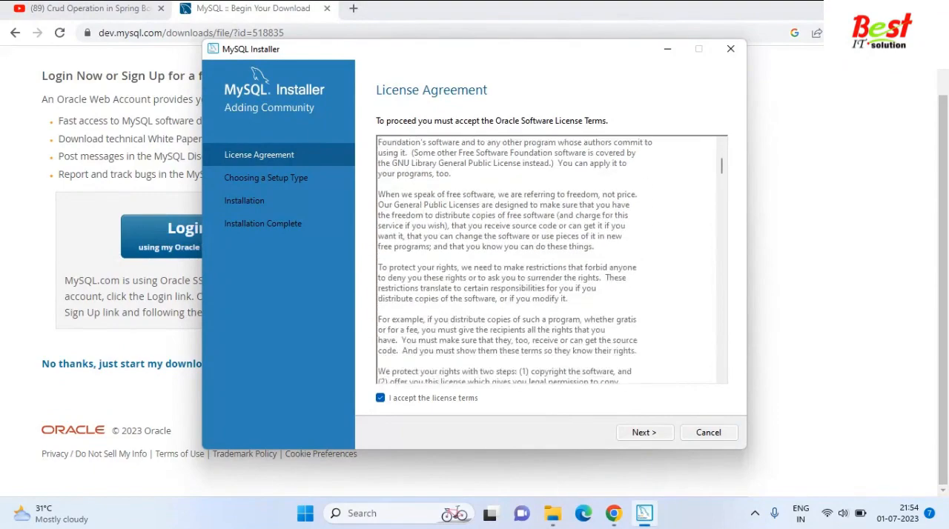
{"action": "scroll", "coordinate": [552, 260], "scroll_direction": "down", "scroll_amount": 12}
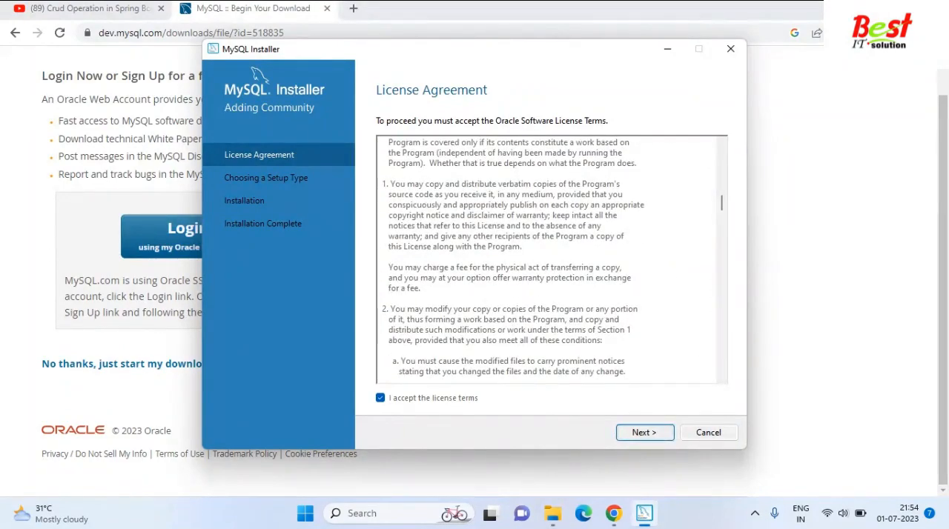
{"action": "left_click", "coordinate": [643, 432]}
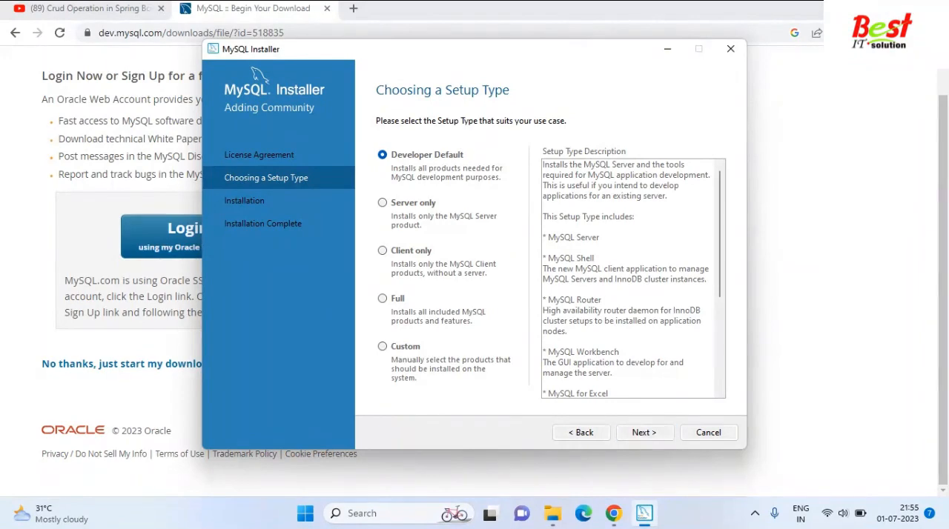
Proceed with the Developer Default setup type and show the requirement details for MySQL Server 5.7.27.
{"action": "key", "text": "Return"}
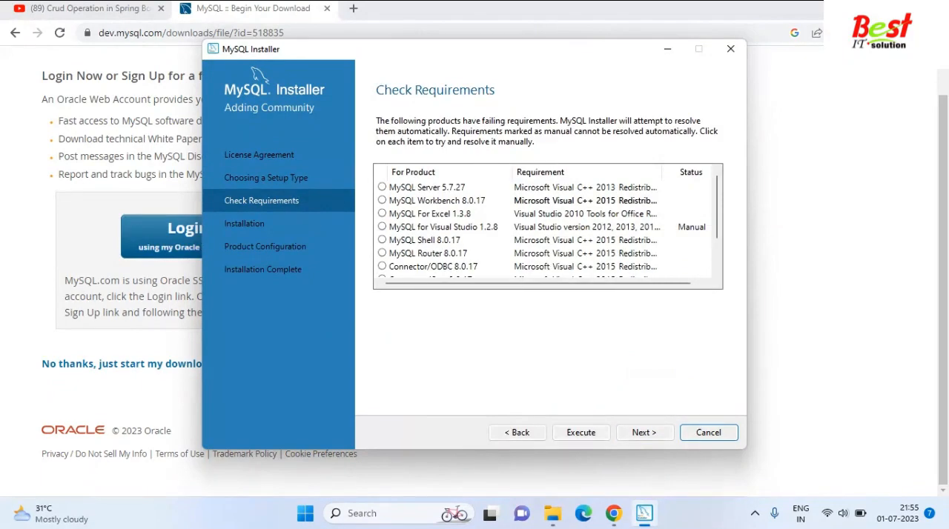
{"action": "scroll", "coordinate": [547, 226], "scroll_direction": "down", "scroll_amount": 3}
{"action": "scroll", "coordinate": [547, 226], "scroll_direction": "up", "scroll_amount": 3}
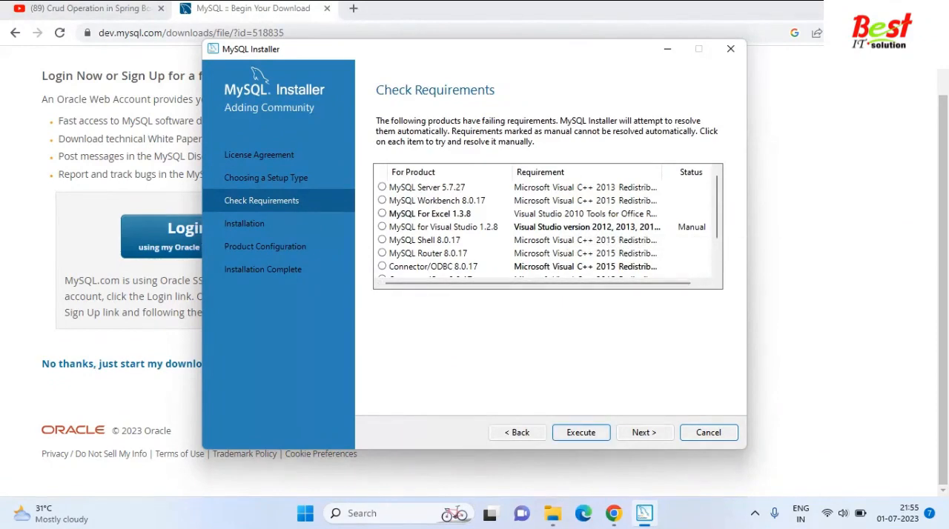
{"action": "left_click", "coordinate": [428, 188]}
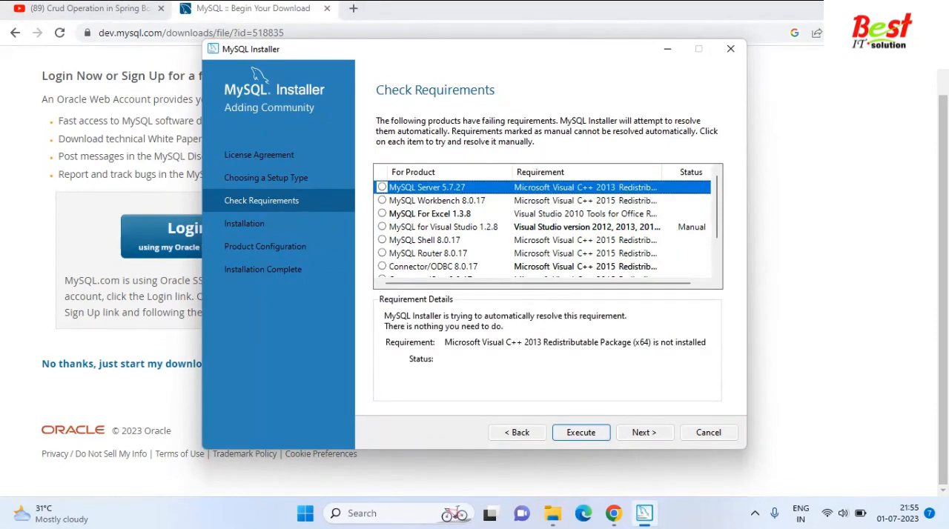
Start resolving the failing requirements and install the Microsoft Visual C++ 2013 Redistributable (x64), accepting its license terms.
{"action": "left_click", "coordinate": [582, 433]}
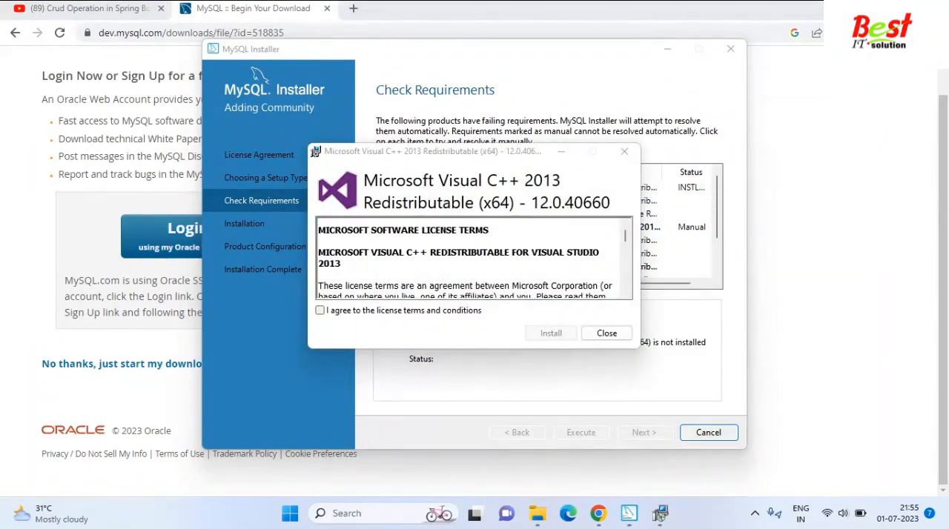
{"action": "left_click", "coordinate": [319, 310]}
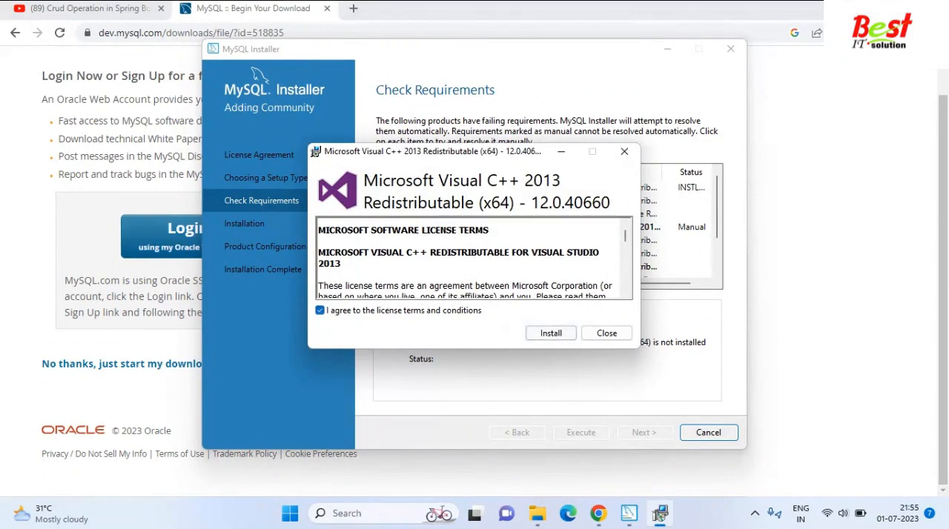
{"action": "left_click", "coordinate": [551, 333]}
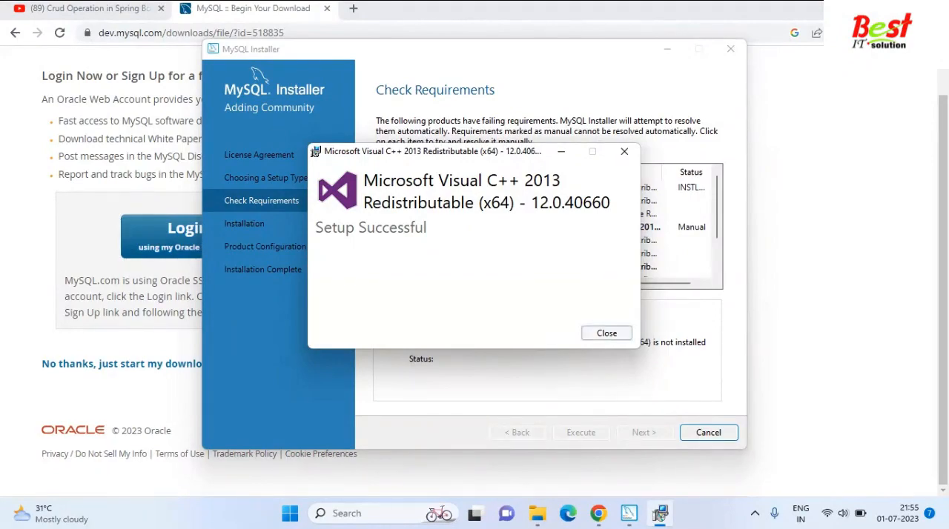
{"action": "left_click", "coordinate": [606, 333]}
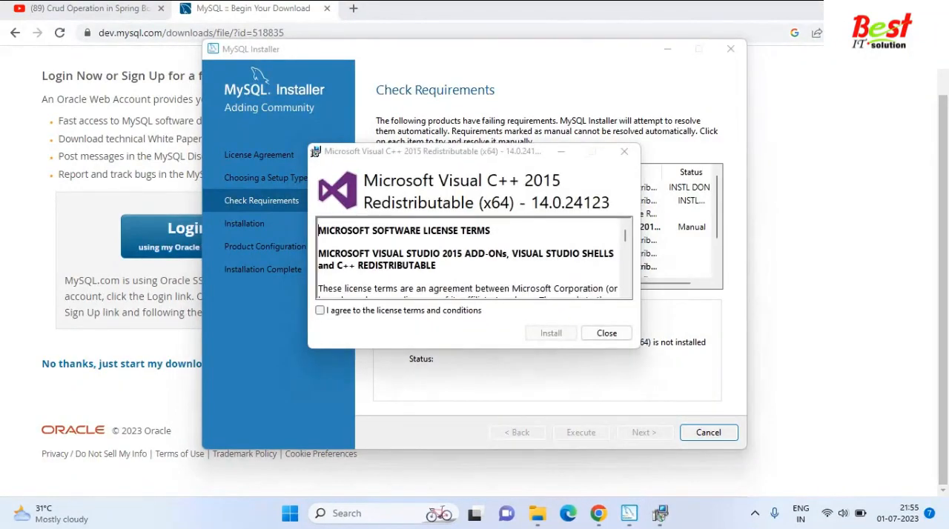
Accept the license terms and install the Microsoft Visual C++ 2015 Redistributable (x64), closing its setup when finished.
{"action": "left_click", "coordinate": [320, 310]}
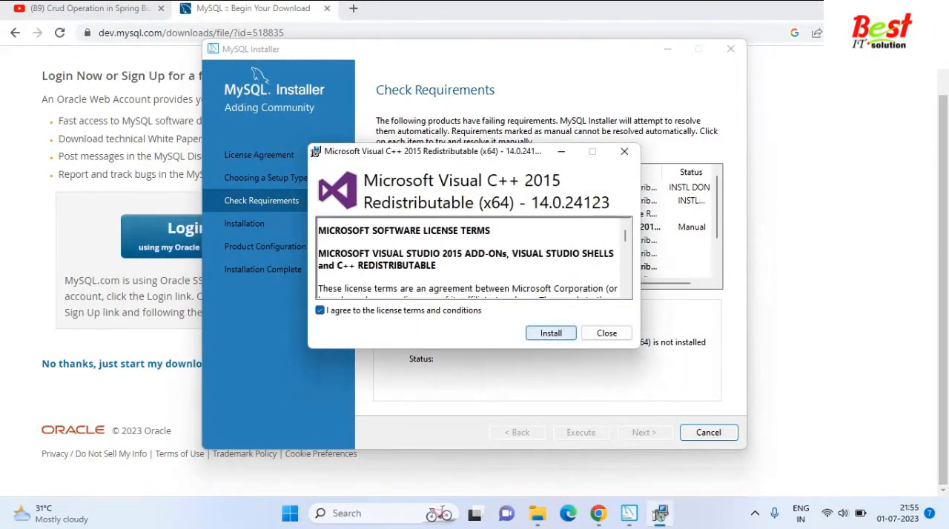
{"action": "left_click", "coordinate": [551, 333]}
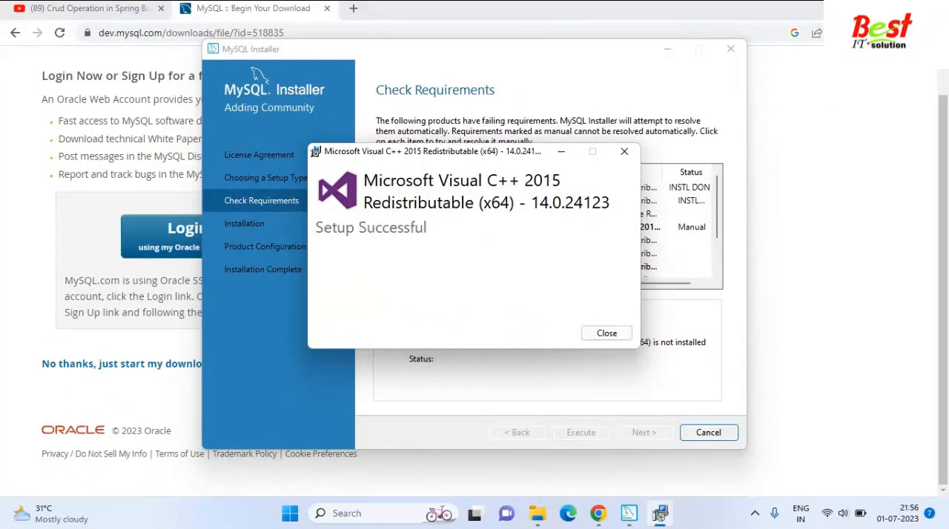
{"action": "left_click", "coordinate": [607, 333]}
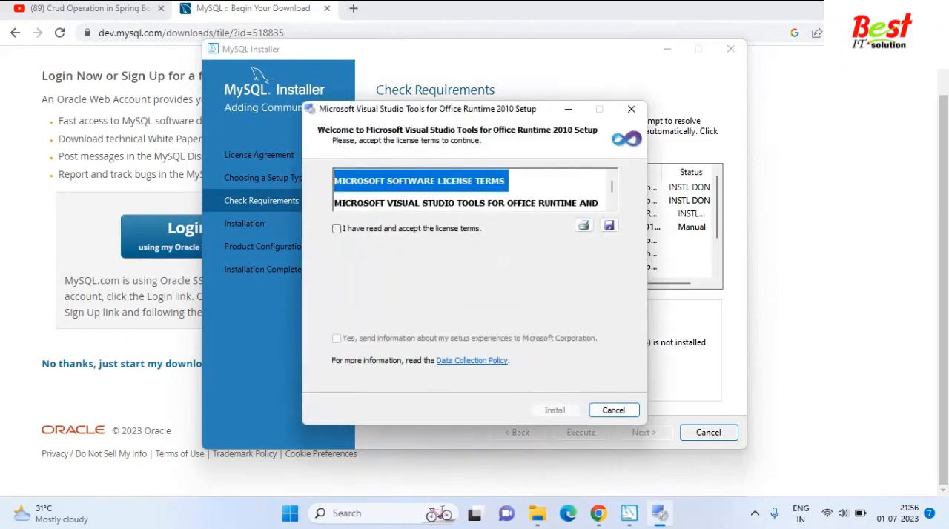
Accept the license and install Microsoft Visual Studio Tools for Office Runtime 2010 without sending setup information to Microsoft.
{"action": "left_click", "coordinate": [337, 229]}
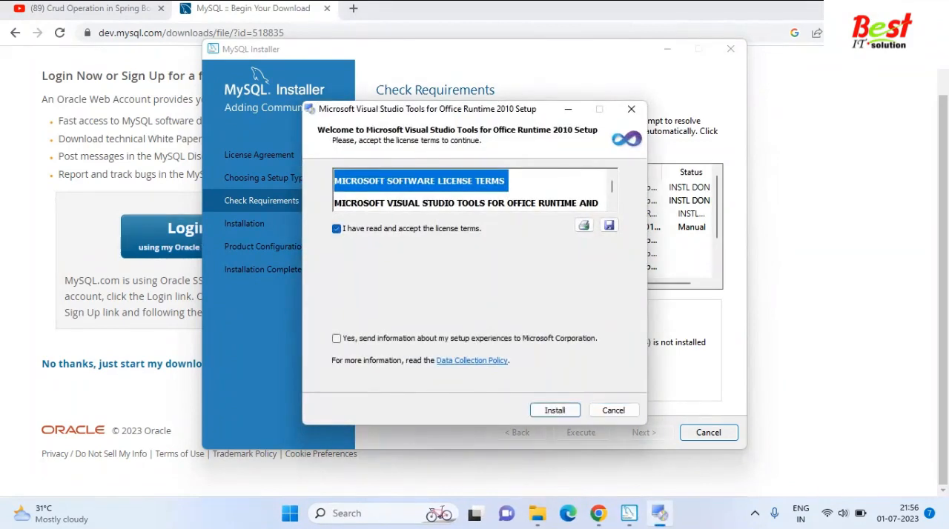
{"action": "left_click", "coordinate": [336, 339]}
{"action": "left_click", "coordinate": [337, 338]}
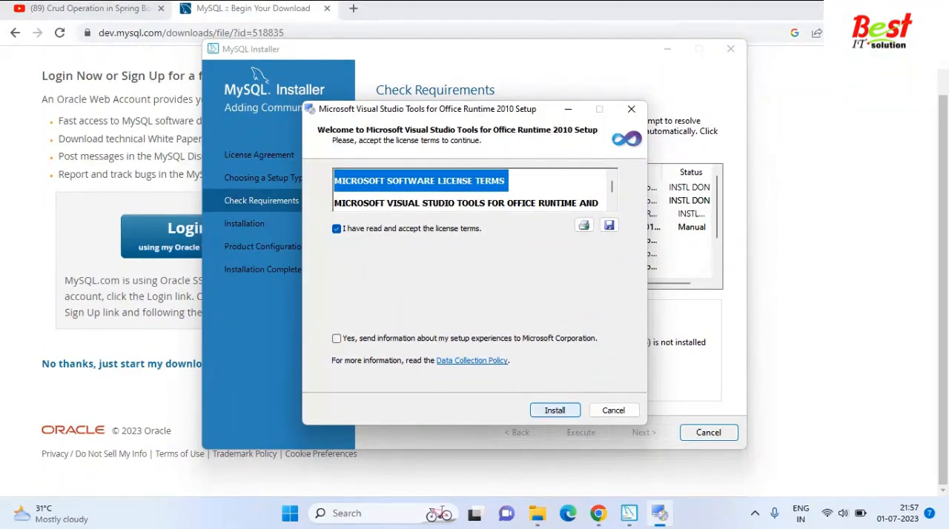
{"action": "key", "text": "Return"}
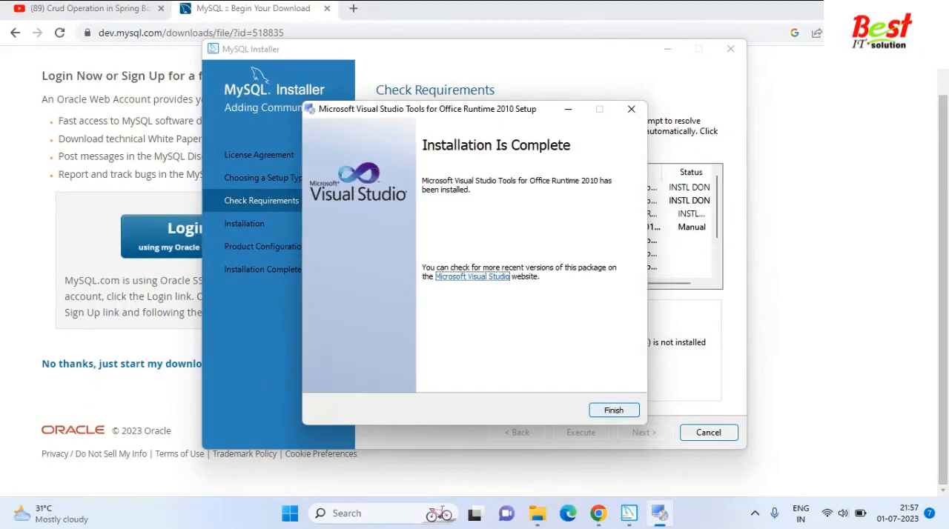
{"action": "left_click", "coordinate": [614, 410]}
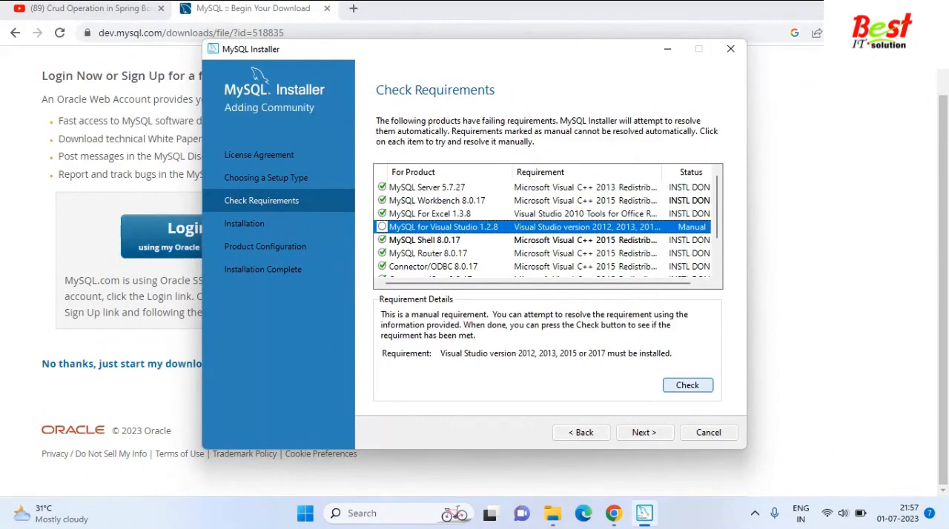
Recheck the MySQL for Visual Studio 1.2.8 requirement, and continue to the installation list without the products missing requirements.
{"action": "left_click", "coordinate": [687, 384]}
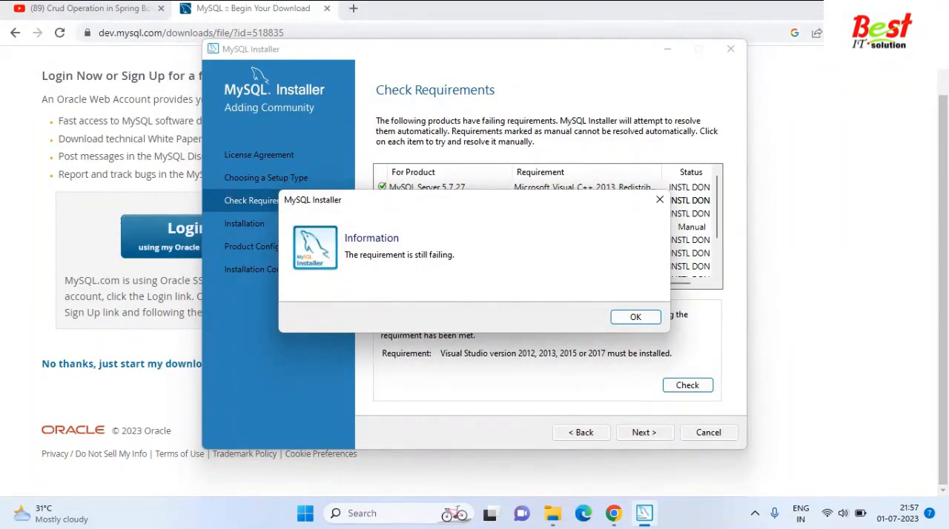
{"action": "left_click", "coordinate": [636, 318]}
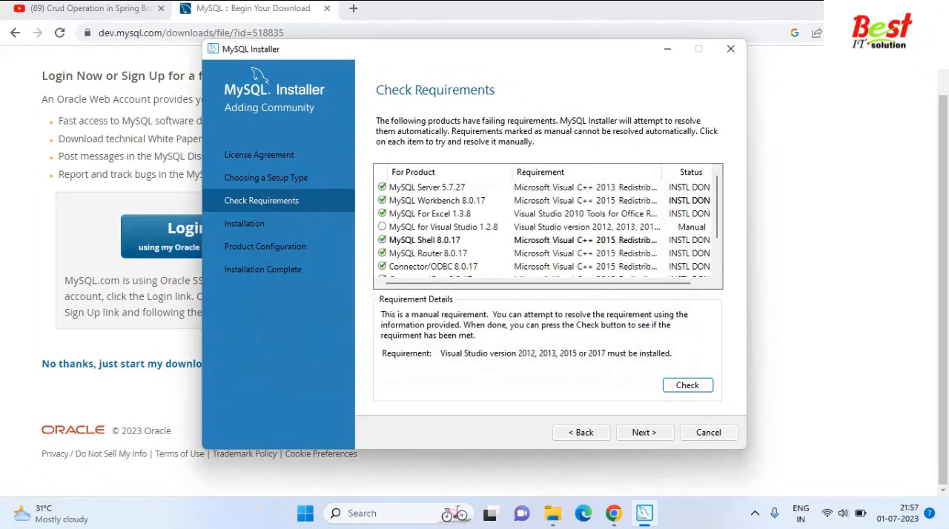
{"action": "scroll", "coordinate": [548, 226], "scroll_direction": "down", "scroll_amount": 1}
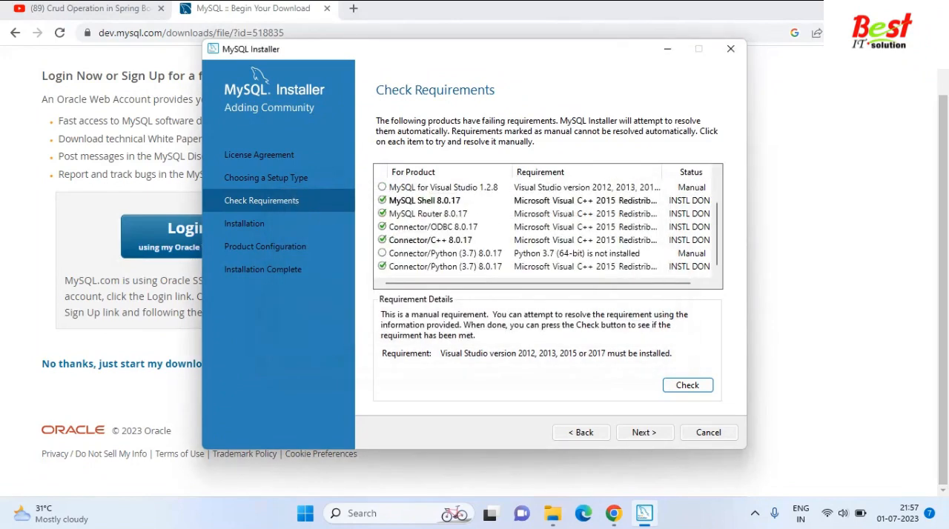
{"action": "left_click", "coordinate": [644, 432]}
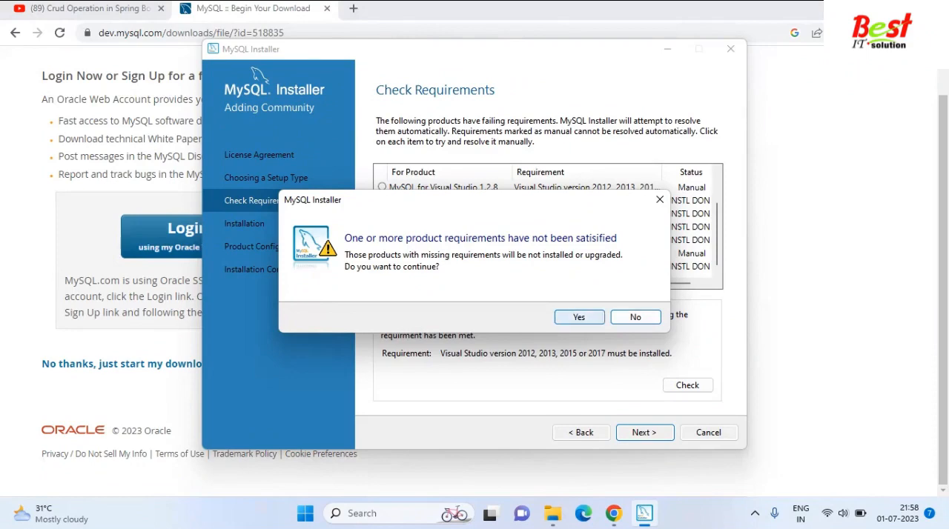
{"action": "left_click", "coordinate": [579, 317]}
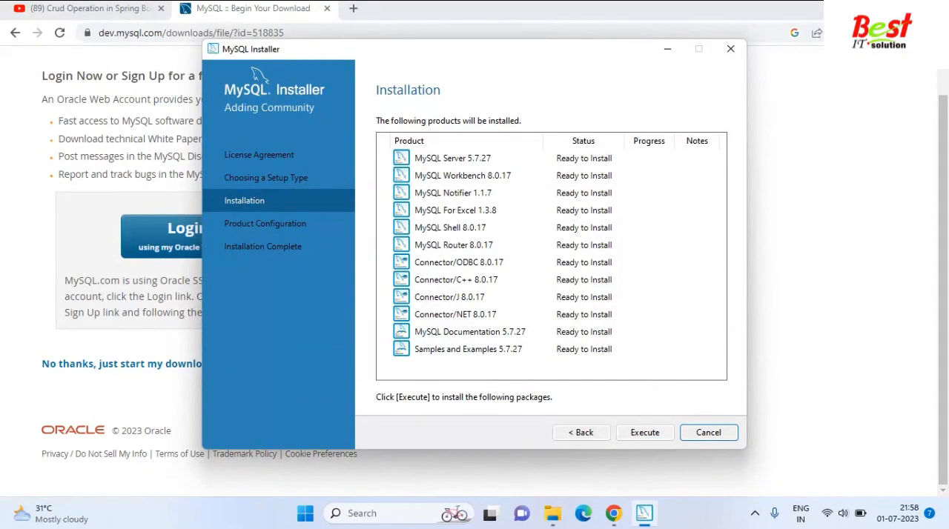
Install all listed MySQL products and return to the MySQL Installer window once the installation has run.
{"action": "key", "text": "Return"}
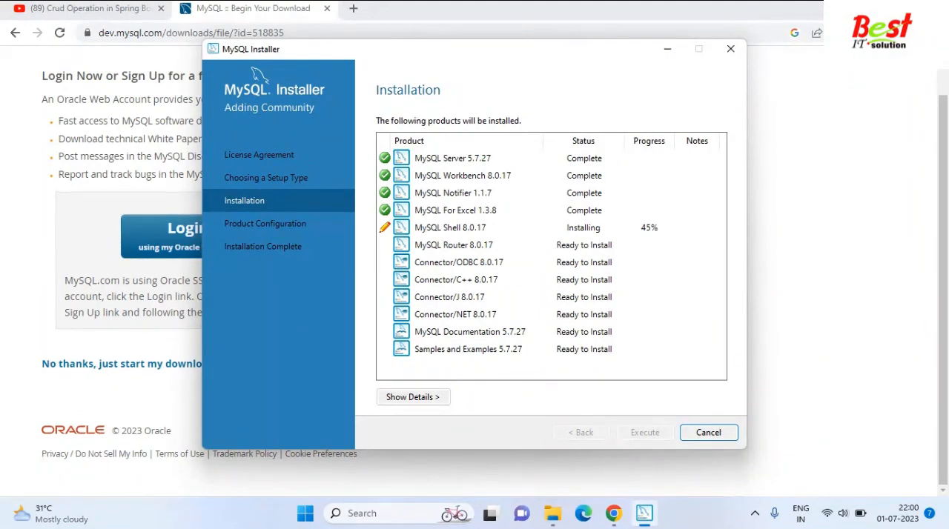
{"action": "key", "text": "super+l"}
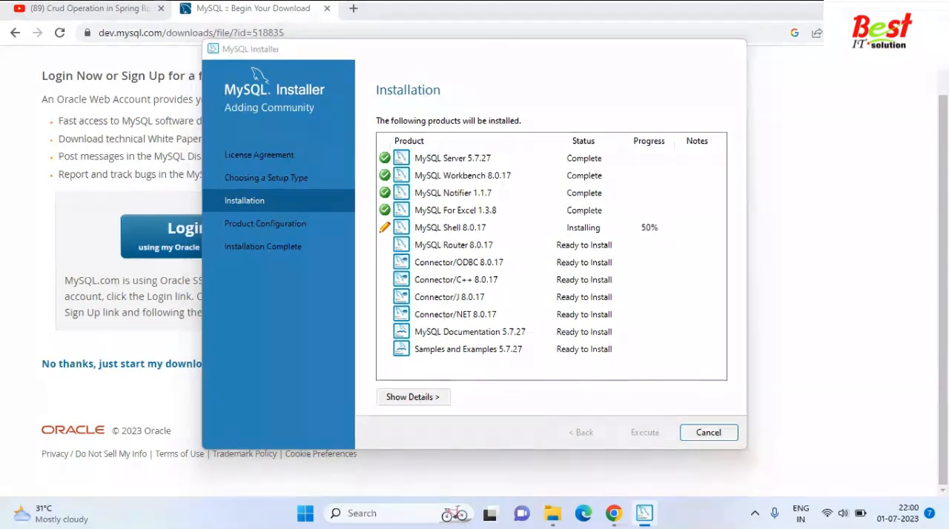
{"action": "key", "text": "alt+Tab"}
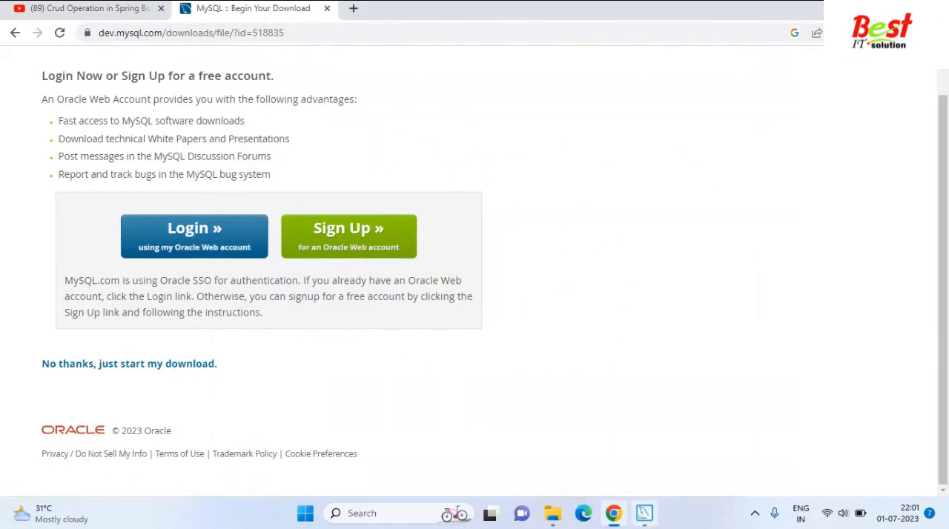
{"action": "left_click", "coordinate": [644, 513]}
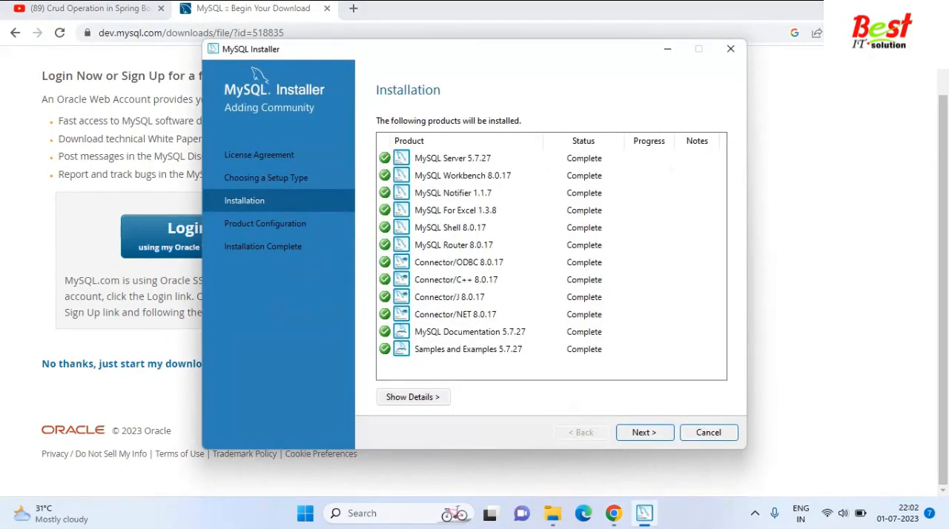
Configure MySQL Server 5.7.27 as a standalone server with the Development Computer type and TCP/IP on port 3306.
{"action": "left_click", "coordinate": [644, 433]}
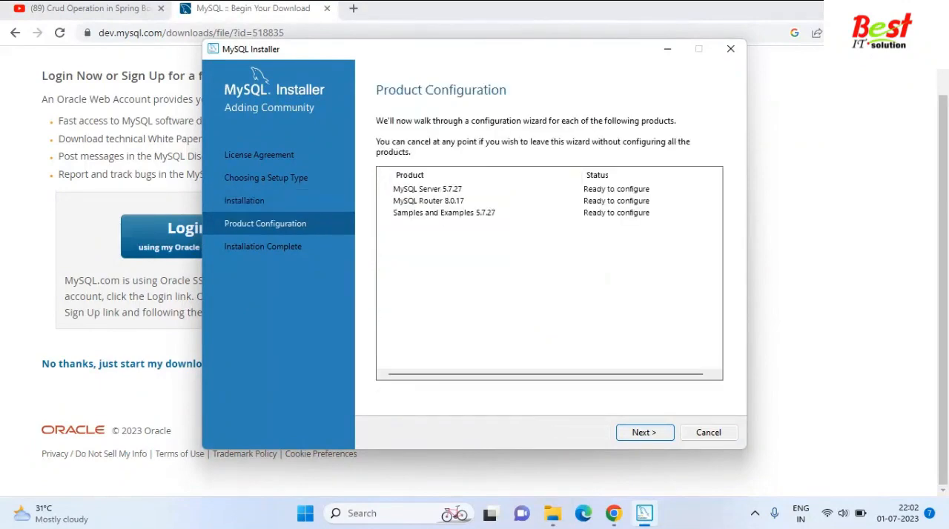
{"action": "left_click", "coordinate": [645, 433]}
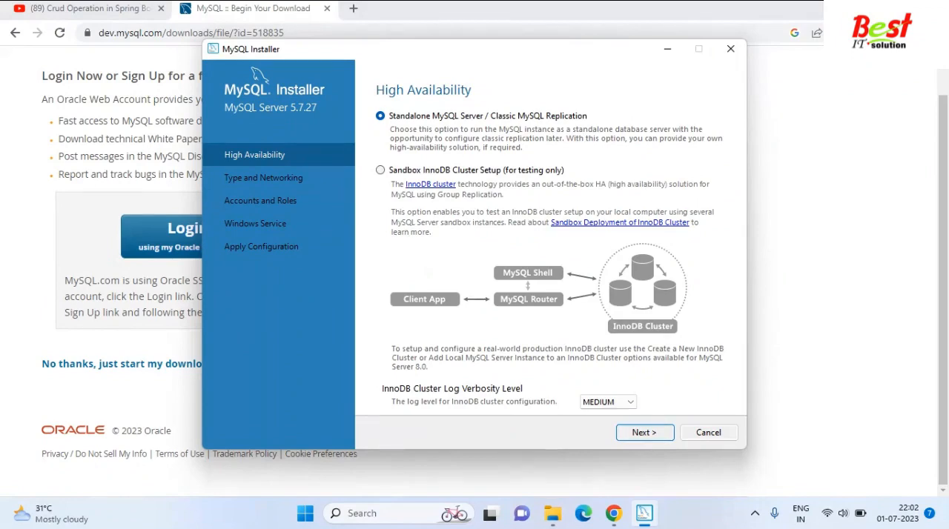
{"action": "key", "text": "Return"}
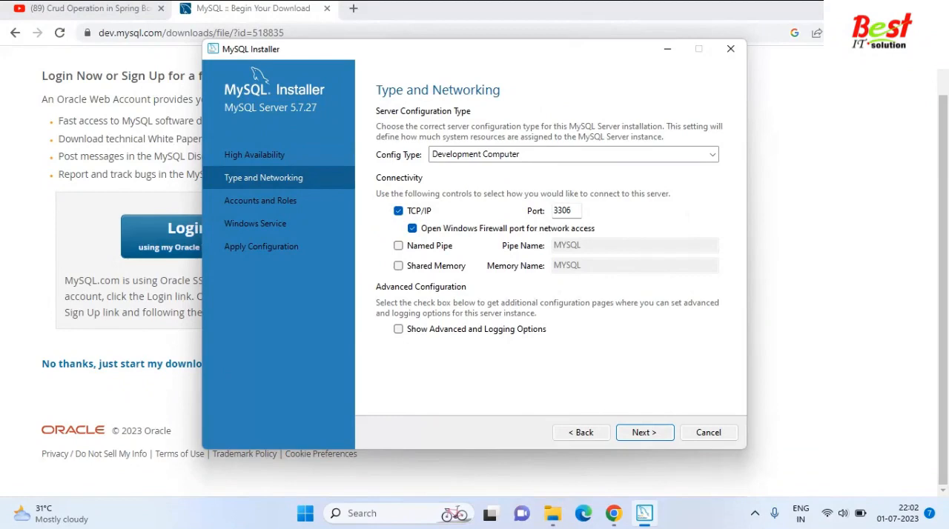
{"action": "key", "text": "Return"}
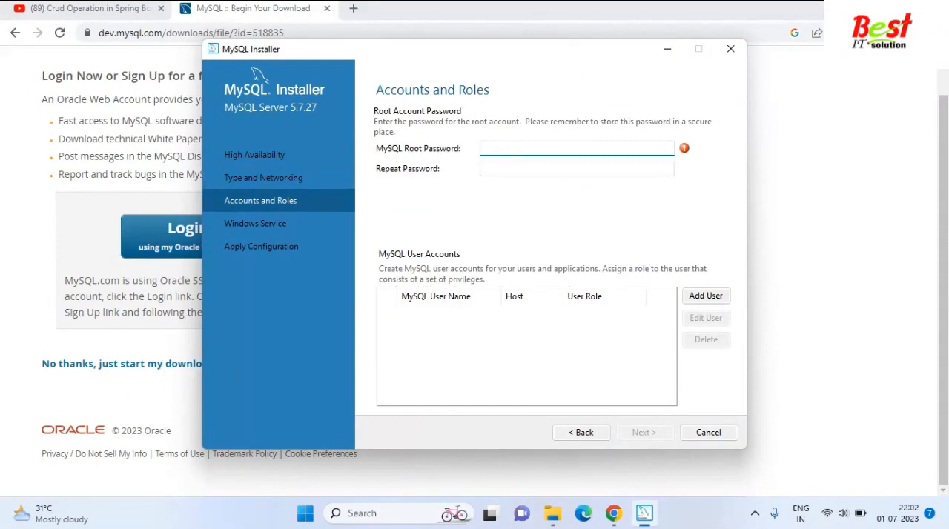
Enter and repeat the MySQL root password, and continue to the Windows service settings.
{"action": "type", "text": "root"}
{"action": "key", "text": "Tab"}
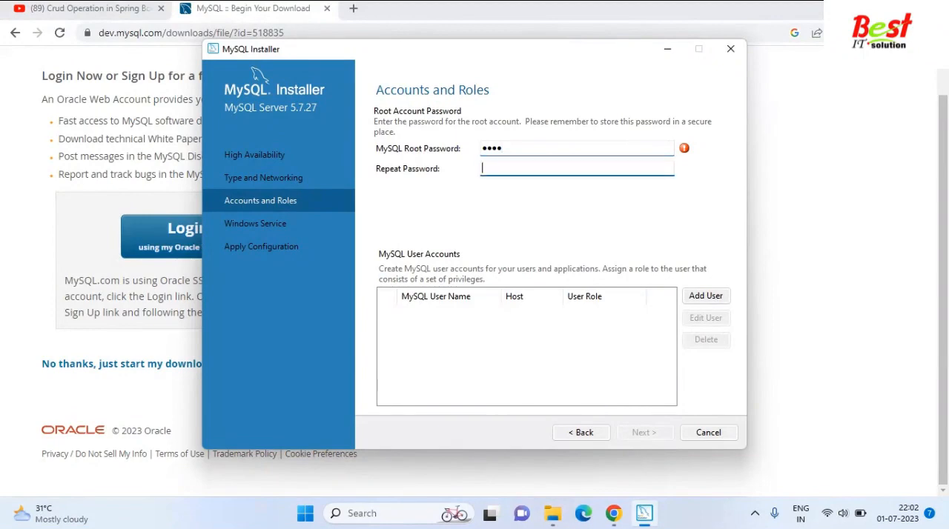
{"action": "type", "text": "root"}
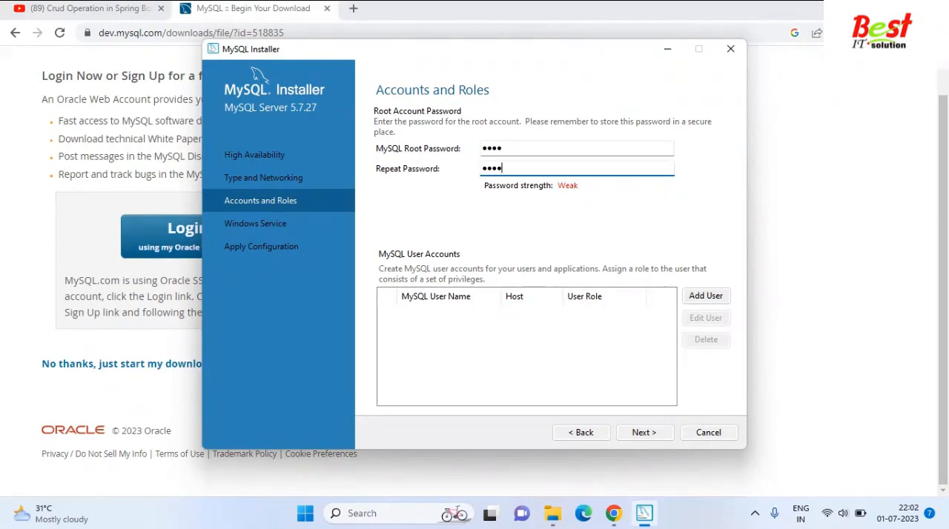
{"action": "key", "text": "Return"}
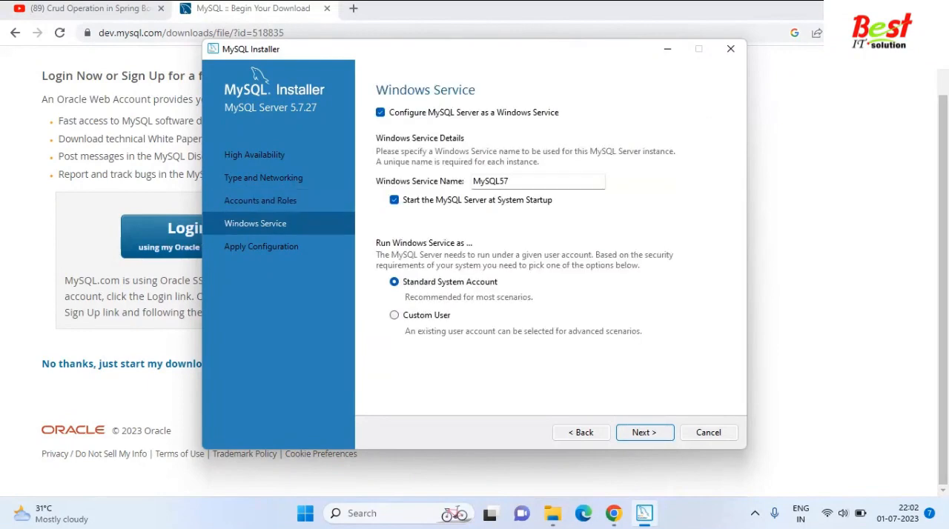
Keep the MySQL57 Windows service settings with the Standard System Account and apply the server configuration, dismissing the notifications.
{"action": "key", "text": "Return"}
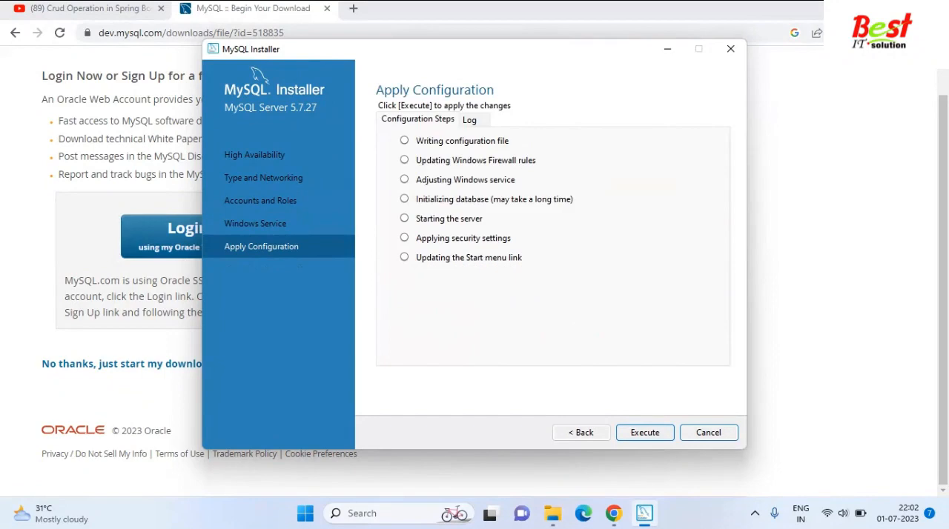
{"action": "key", "text": "Return"}
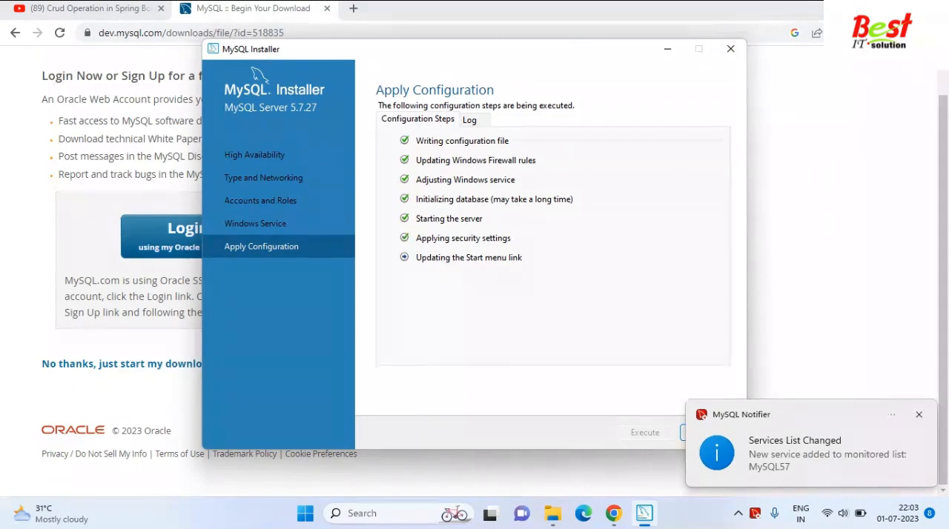
{"action": "left_click", "coordinate": [919, 414]}
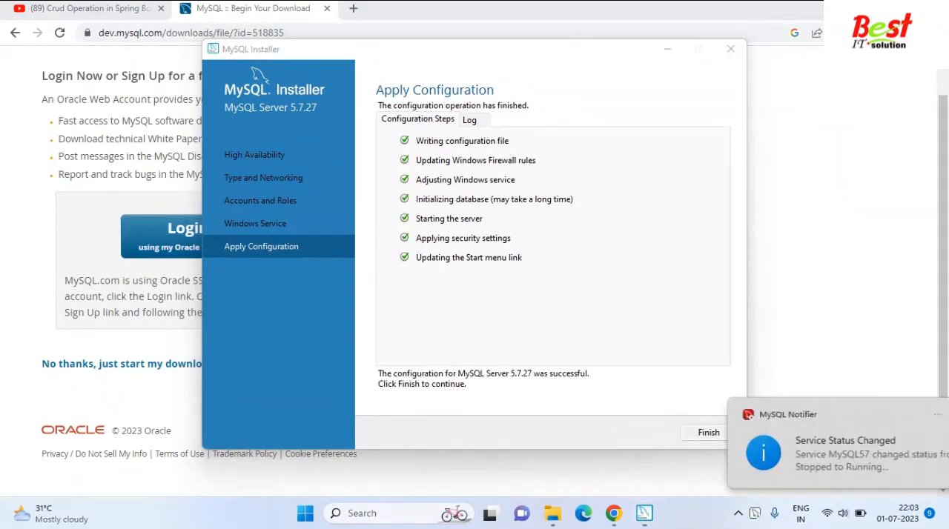
{"action": "left_click", "coordinate": [919, 414]}
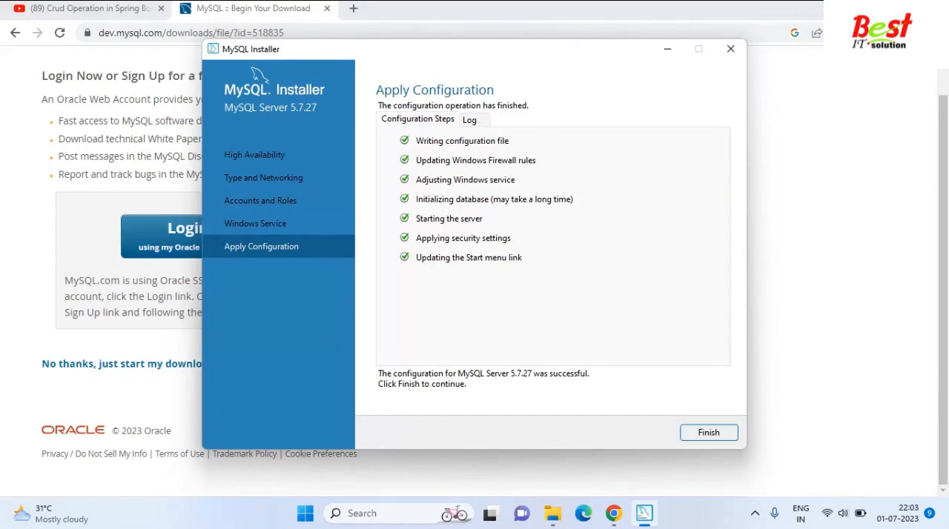
{"action": "key", "text": "Return"}
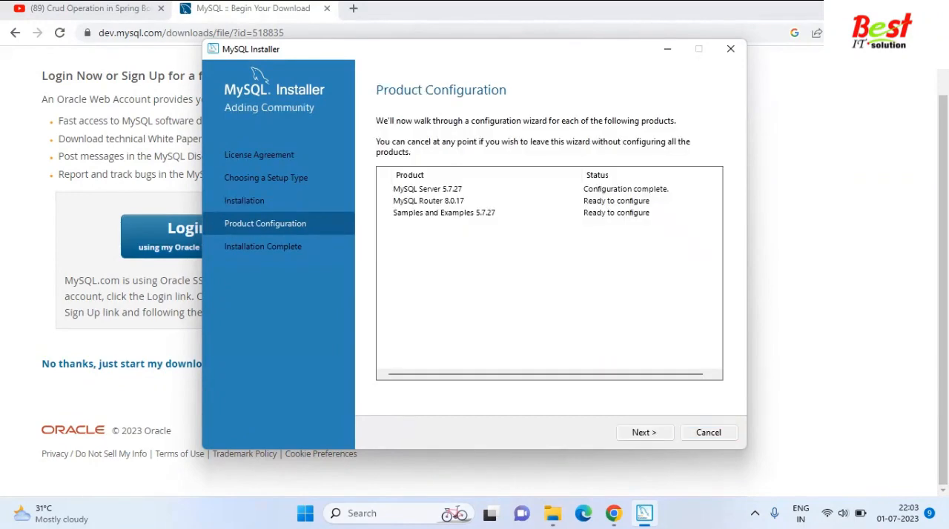
Finish the MySQL Router 8.0.17 configuration without bootstrapping, and open the Samples and Examples configuration.
{"action": "key", "text": "Return"}
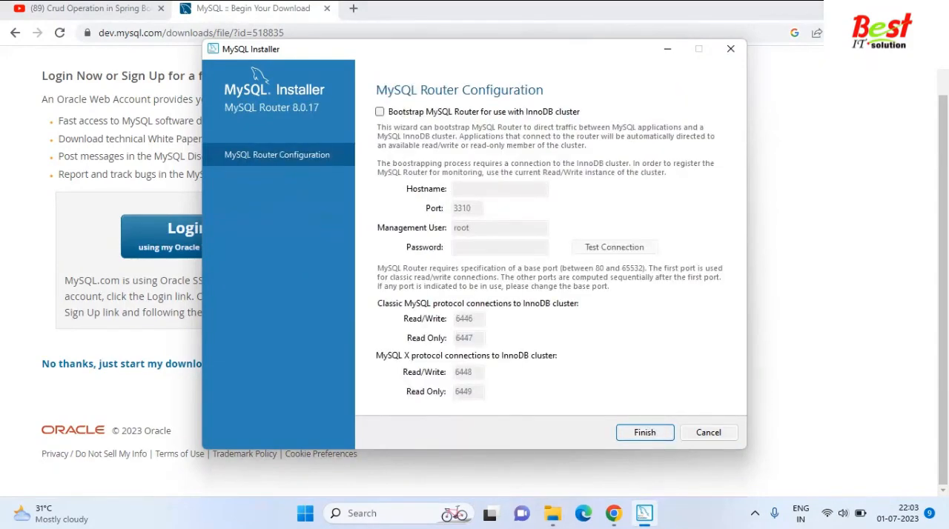
{"action": "key", "text": "Return"}
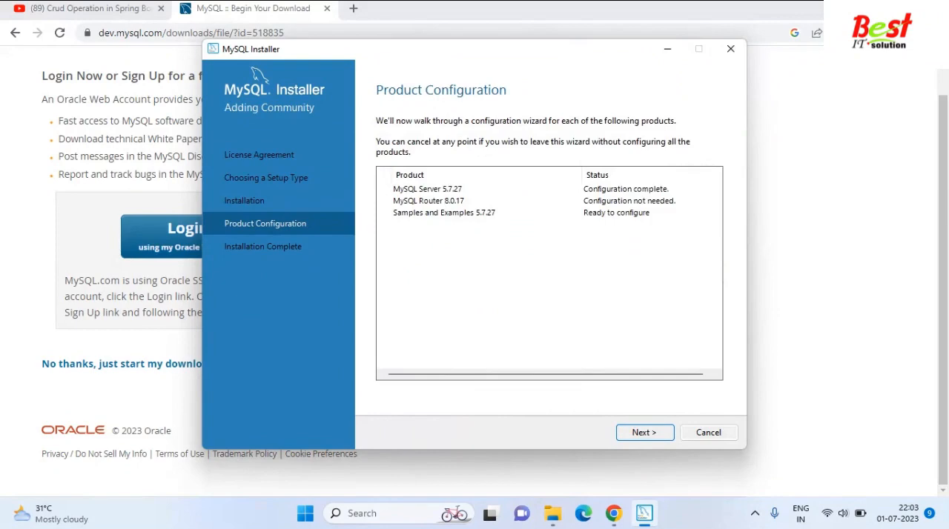
{"action": "key", "text": "Return"}
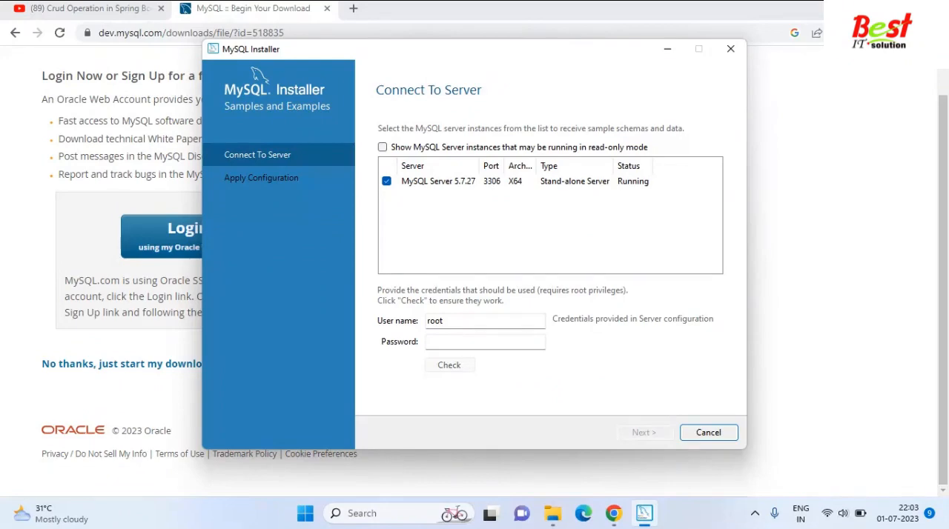
{"action": "left_click", "coordinate": [485, 342]}
{"action": "type", "text": "root"}
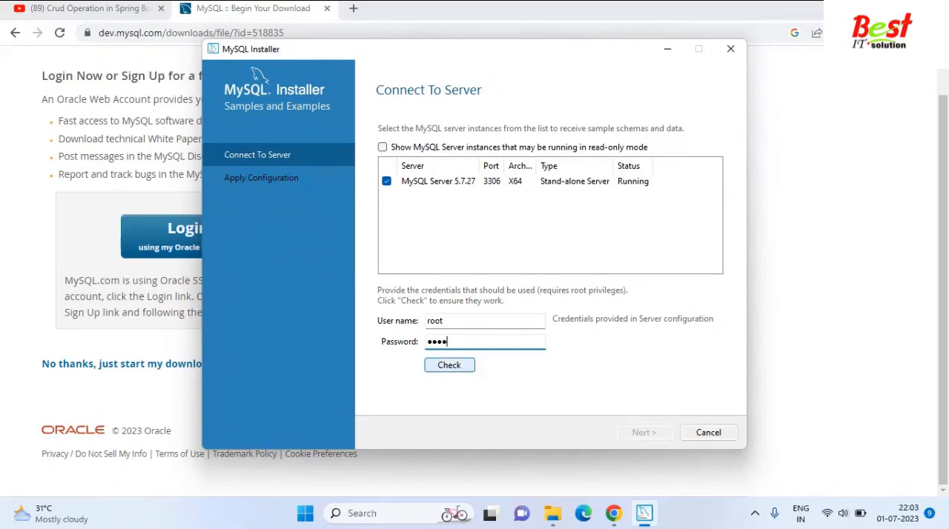
{"action": "left_click", "coordinate": [449, 365]}
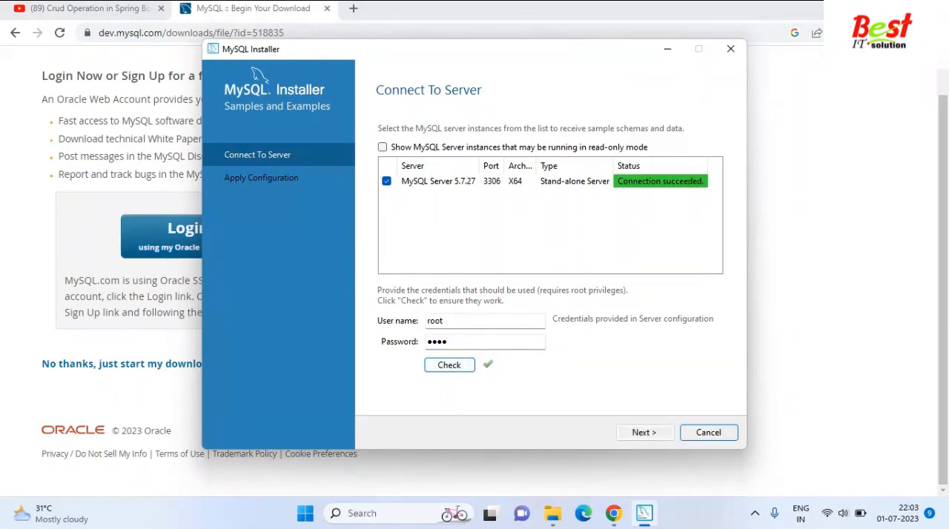
{"action": "left_click", "coordinate": [645, 433]}
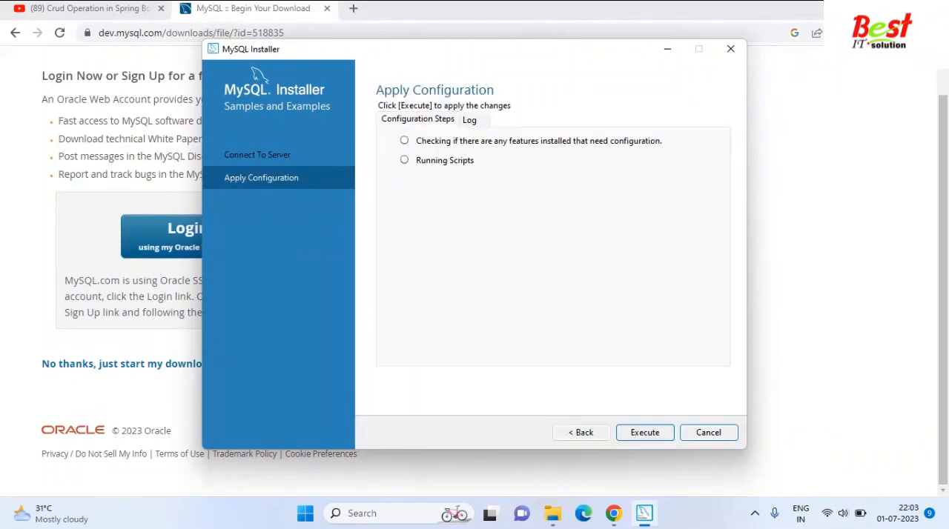
{"action": "left_click", "coordinate": [581, 433]}
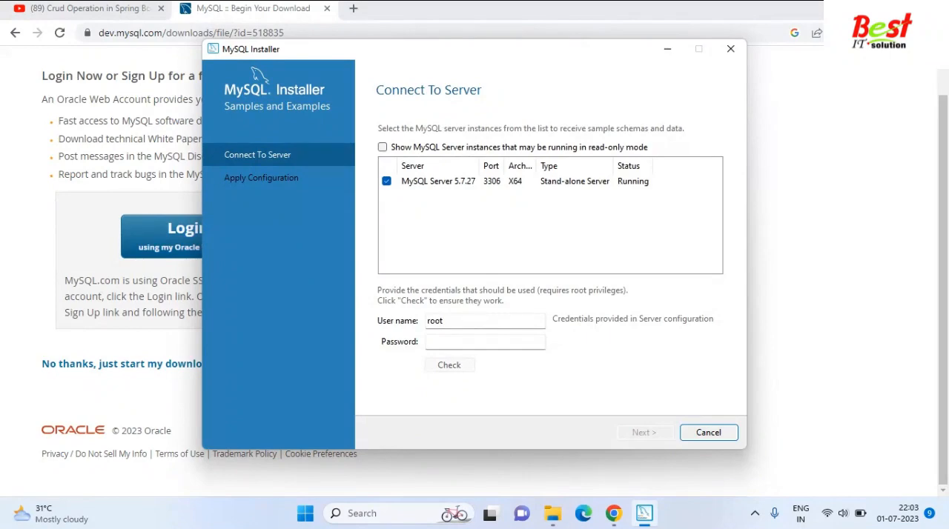
Enter the root password, check the connection to MySQL Server 5.7.27, and continue to applying the samples configuration.
{"action": "left_click", "coordinate": [475, 342]}
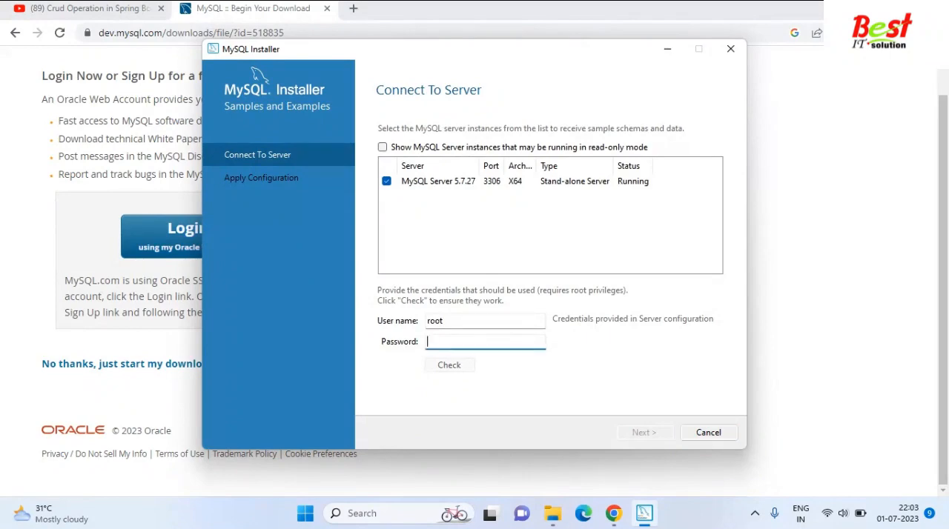
{"action": "type", "text": "root"}
{"action": "key", "text": "Tab"}
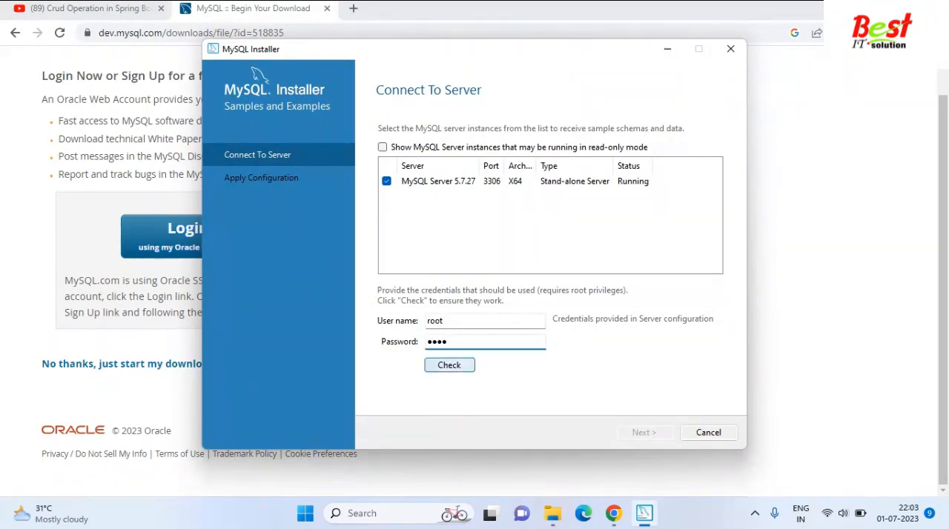
{"action": "key", "text": "Return"}
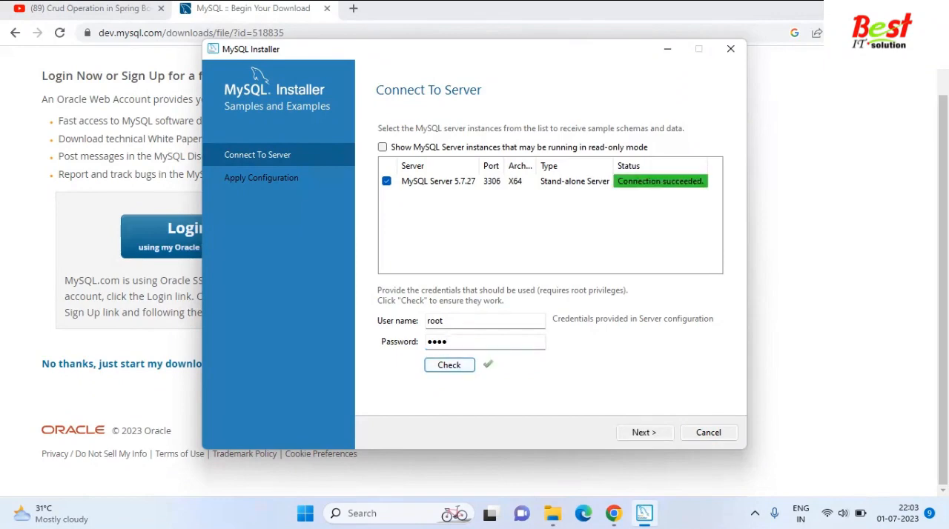
{"action": "left_click", "coordinate": [645, 433]}
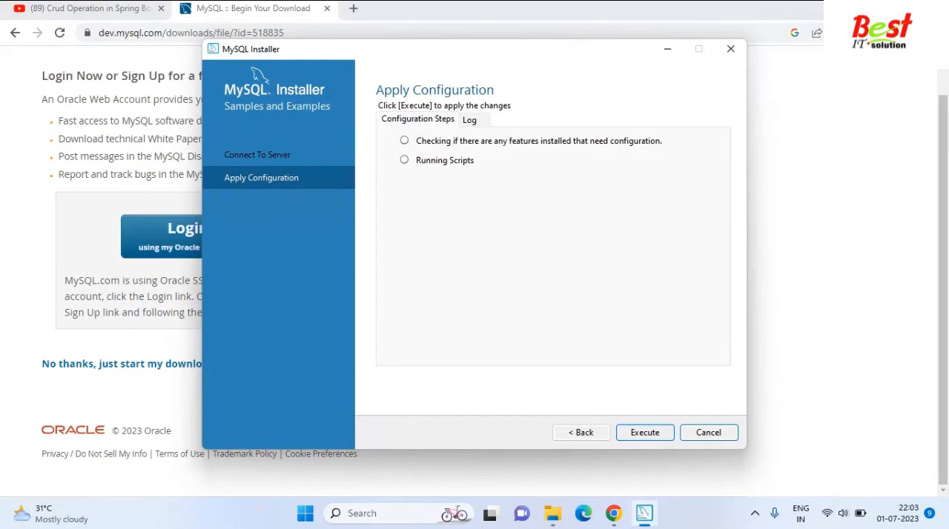
Apply the Samples and Examples configuration and finish the installer, keeping MySQL Workbench and MySQL Shell set to start after setup.
{"action": "key", "text": "Return"}
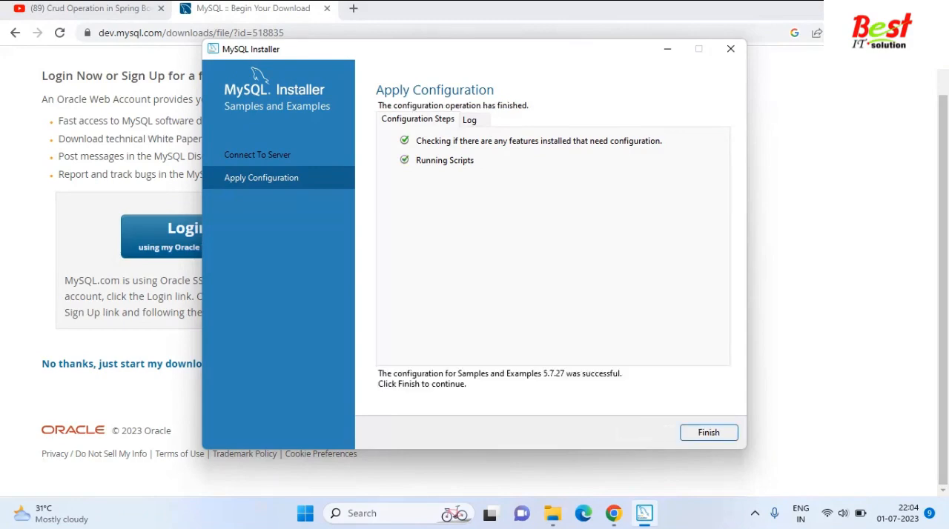
{"action": "left_click", "coordinate": [709, 433]}
{"action": "left_click", "coordinate": [645, 433]}
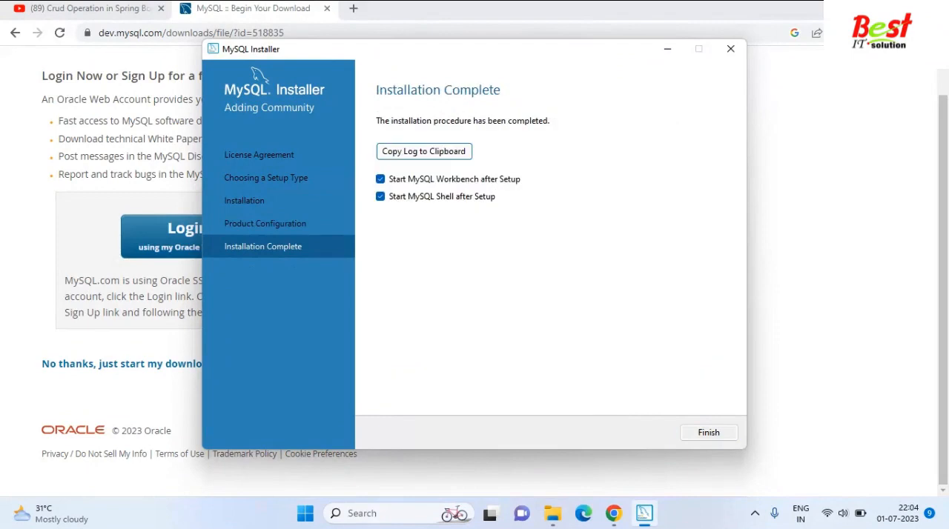
{"action": "left_click", "coordinate": [708, 433]}
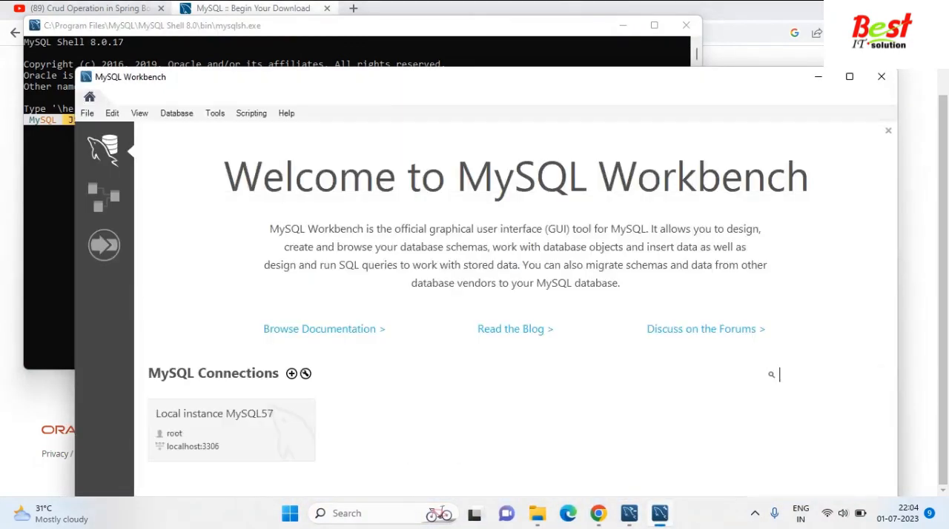
Maximize MySQL Workbench and connect to Local instance MySQL57 with the root password, saving the password in the vault.
{"action": "left_click", "coordinate": [850, 76]}
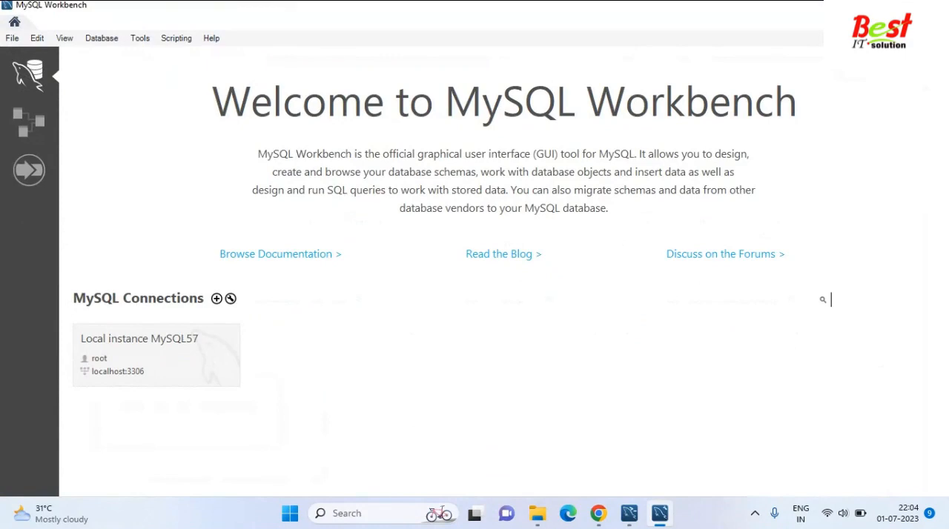
{"action": "left_click", "coordinate": [215, 370]}
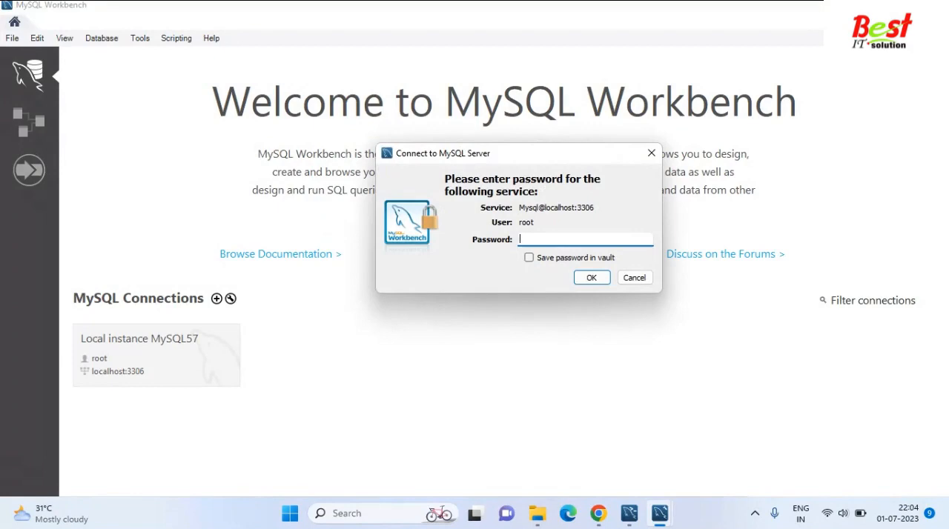
{"action": "type", "text": "root"}
{"action": "left_click", "coordinate": [528, 258]}
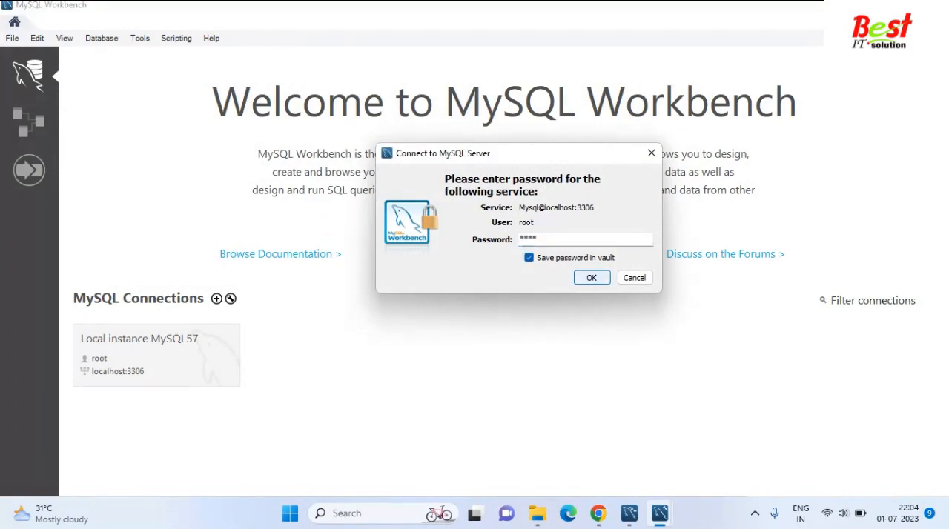
{"action": "left_click", "coordinate": [591, 278]}
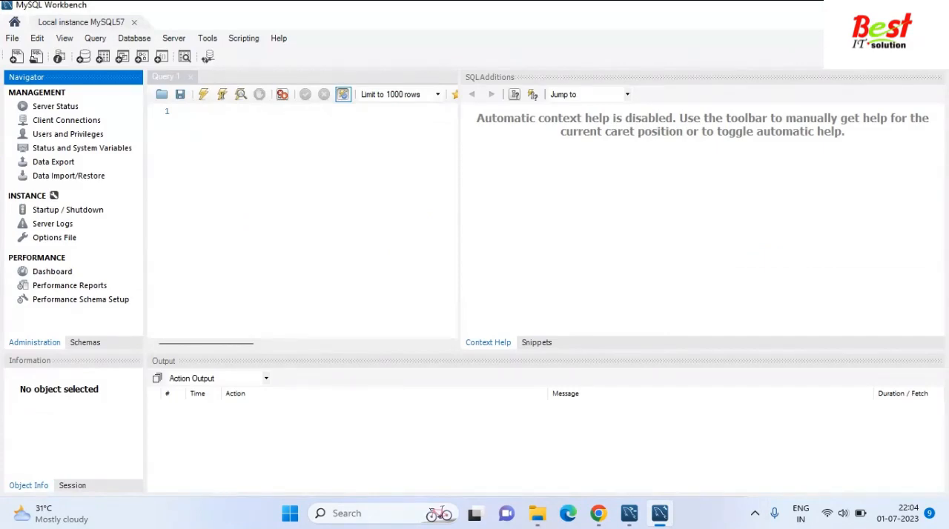
Widen the Query 1 editor by narrowing the SQL Additions pane, and minimize Workbench to show the MySQL Shell window.
{"action": "left_click_drag", "start_coordinate": [460, 210], "coordinate": [783, 210]}
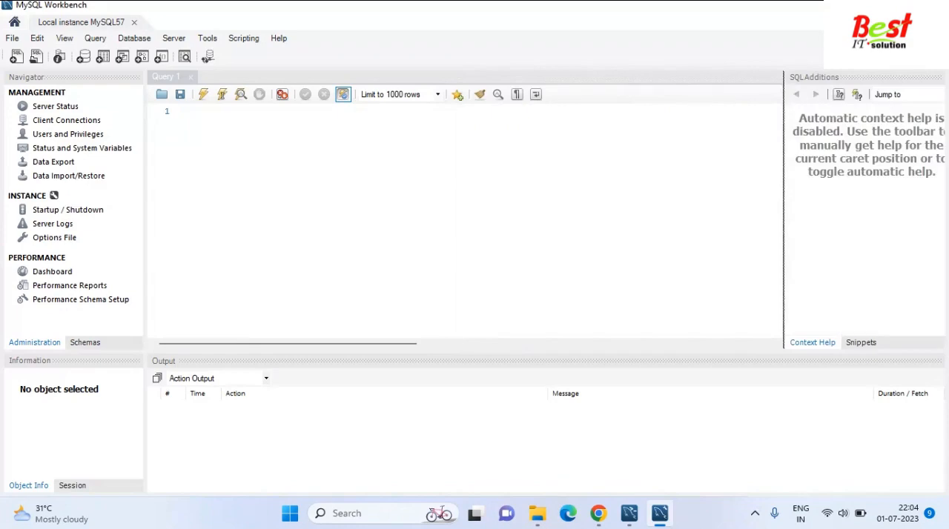
{"action": "left_click", "coordinate": [198, 112]}
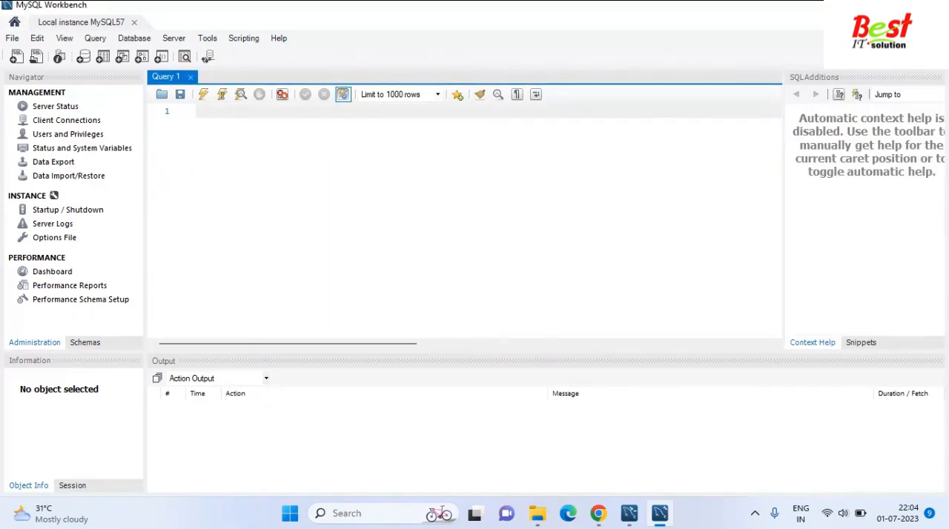
{"action": "left_click", "coordinate": [869, 6]}
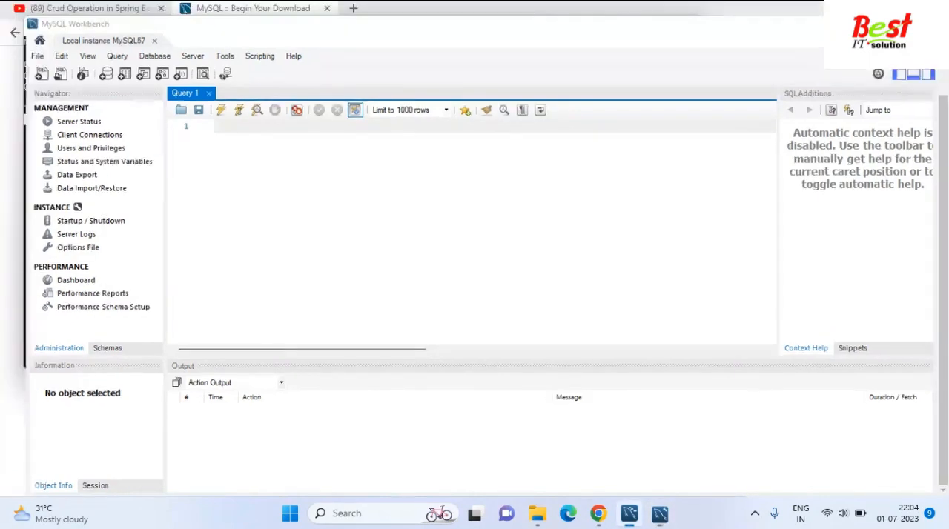
{"action": "mouse_move", "coordinate": [654, 25]}
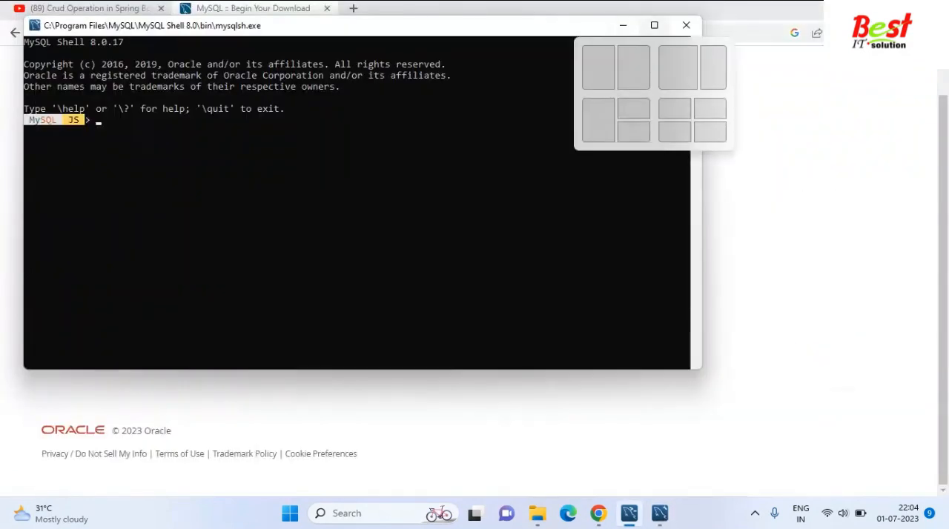